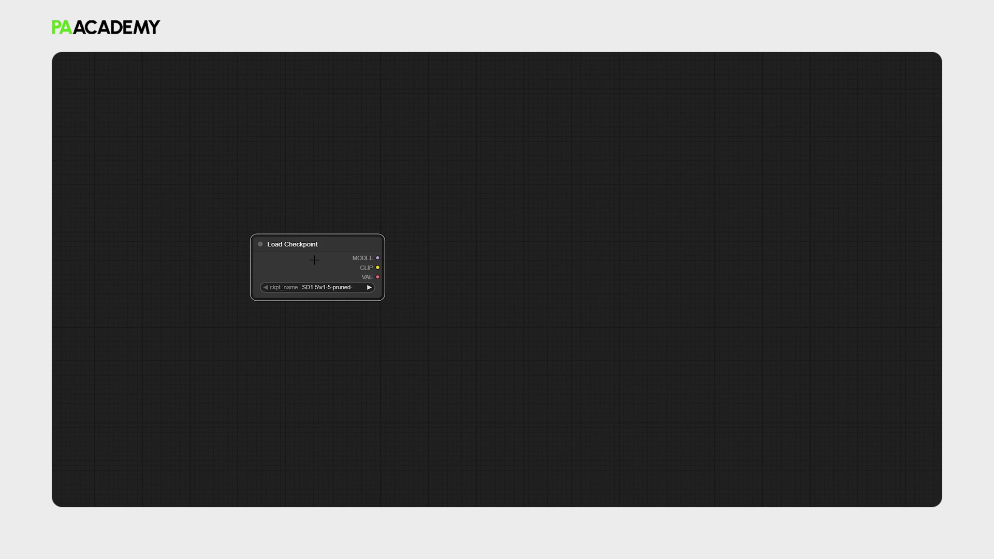
# Step: Add two CLIP Text Encode (Prompt) nodes and connect the Load Checkpoint node's CLIP output to both
pyautogui.doubleClick(522, 253)
pyautogui.click(490, 187)
pyautogui.moveTo(378, 267); pyautogui.dragTo(569, 130)
pyautogui.hotkey('ctrl', 'c')
pyautogui.hotkey('ctrl', 'v')
pyautogui.moveTo(378, 267); pyautogui.dragTo(482, 301)
pyautogui.scroll(-2, 458, 281)
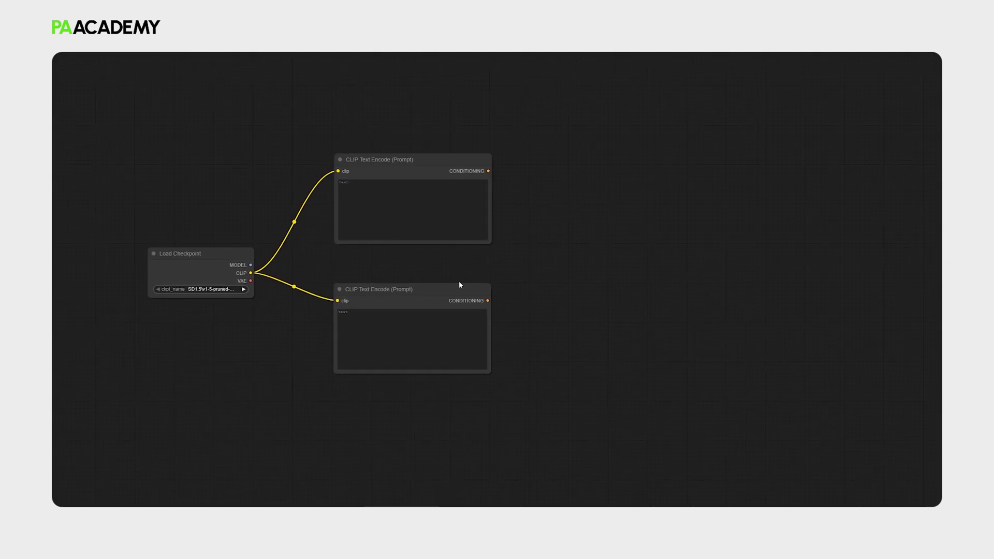
# Step: Add a KSampler from the checkpoint's MODEL output and connect the two CONDITIONING outputs to its positive and negative inputs
pyautogui.moveTo(250, 264); pyautogui.dragTo(687, 227)
pyautogui.press('Escape')
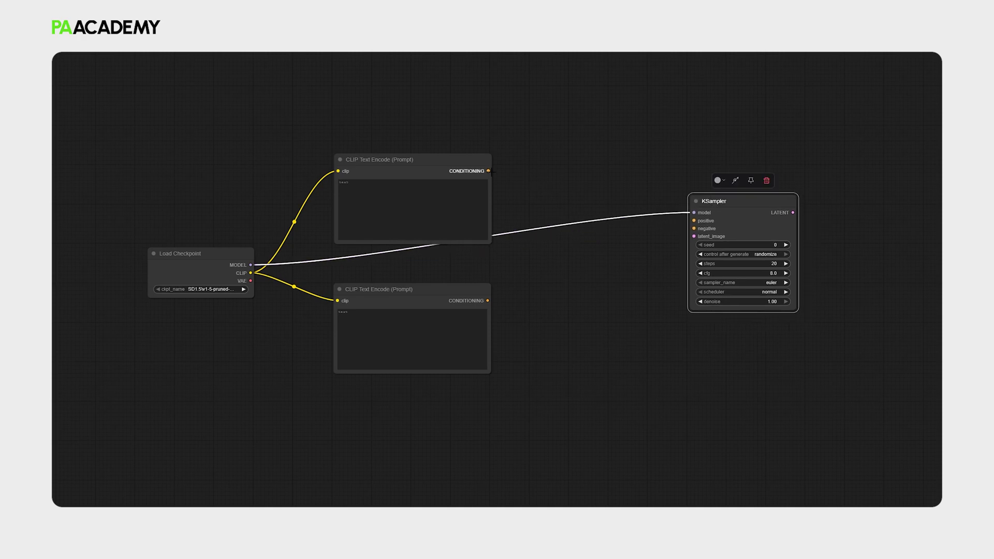
pyautogui.moveTo(489, 171); pyautogui.dragTo(693, 220)
pyautogui.moveTo(488, 300); pyautogui.dragTo(565, 468)
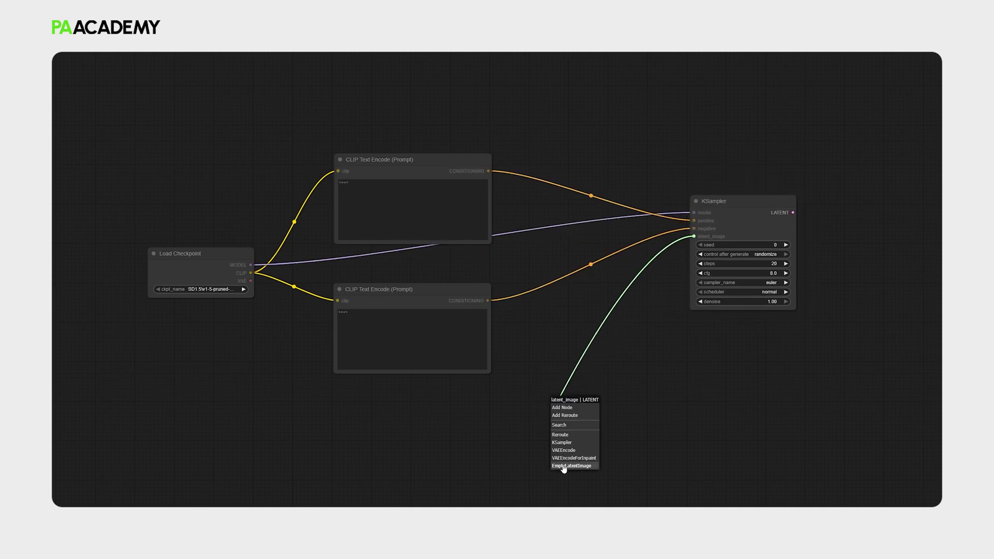
# Step: Add an Empty Latent Image node on the KSampler's latent_image input and a VAE Decode node on its LATENT output
pyautogui.click(564, 465)
pyautogui.moveTo(229, 255); pyautogui.dragTo(256, 183)
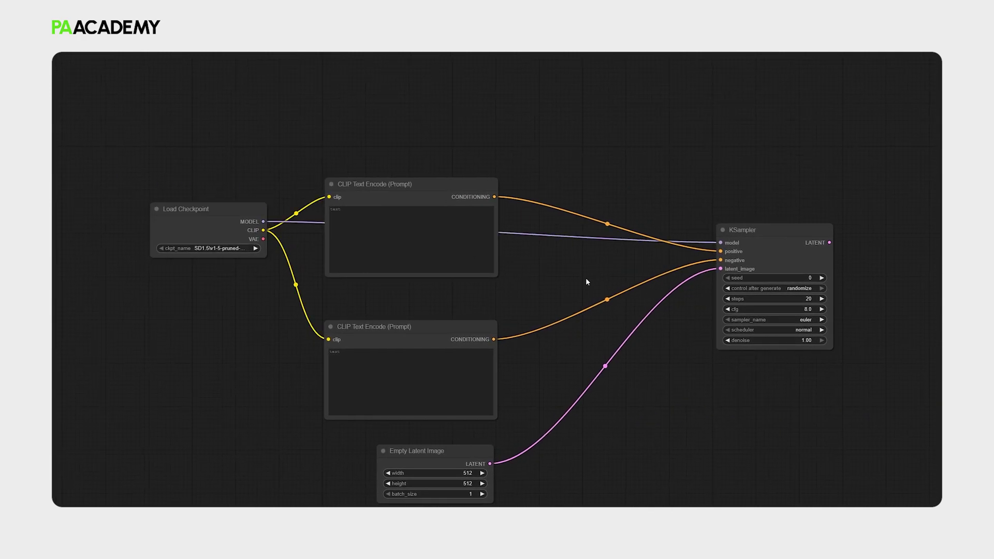
pyautogui.moveTo(792, 212); pyautogui.dragTo(746, 201)
pyautogui.click(923, 270)
pyautogui.scroll(-2, 807, 295)
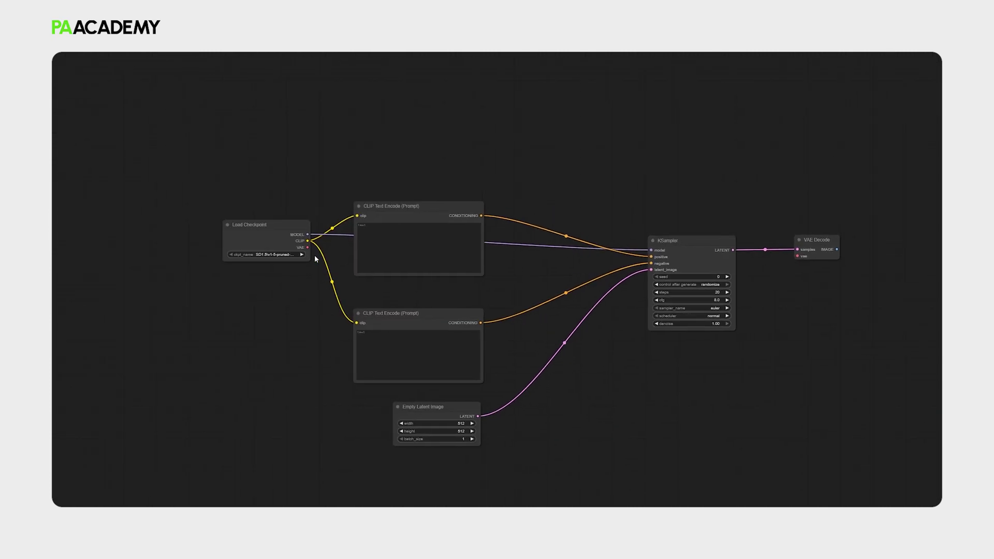
# Step: Connect the Load Checkpoint node's VAE output to the VAE Decode node's vae input
pyautogui.moveTo(307, 247); pyautogui.dragTo(882, 258)
pyautogui.click(898, 321)
pyautogui.moveTo(903, 131); pyautogui.dragTo(792, 135)
pyautogui.scroll(2, 520, 201)
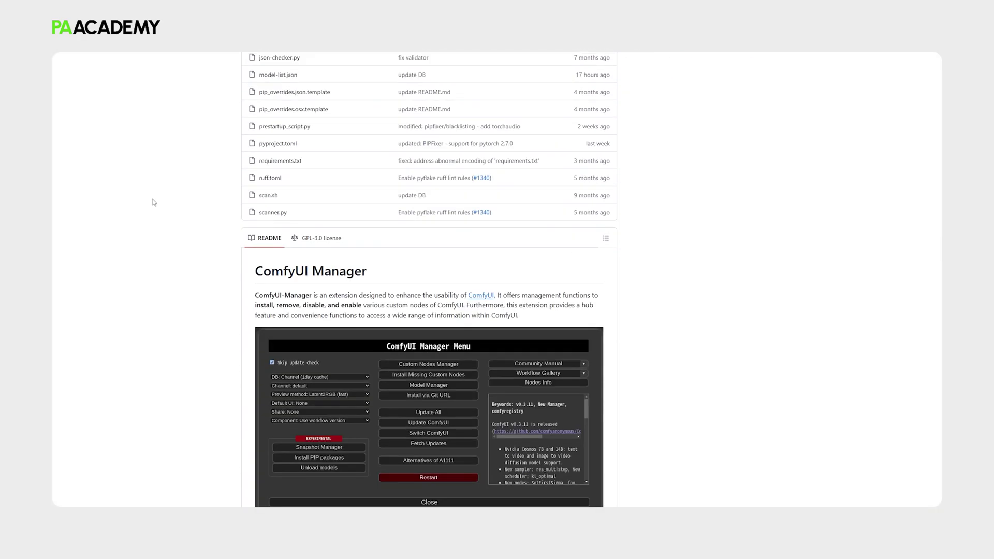
# Step: Review the ComfyUI Manager README from its introduction down to the installation instructions
pyautogui.scroll(-4, 150, 202)
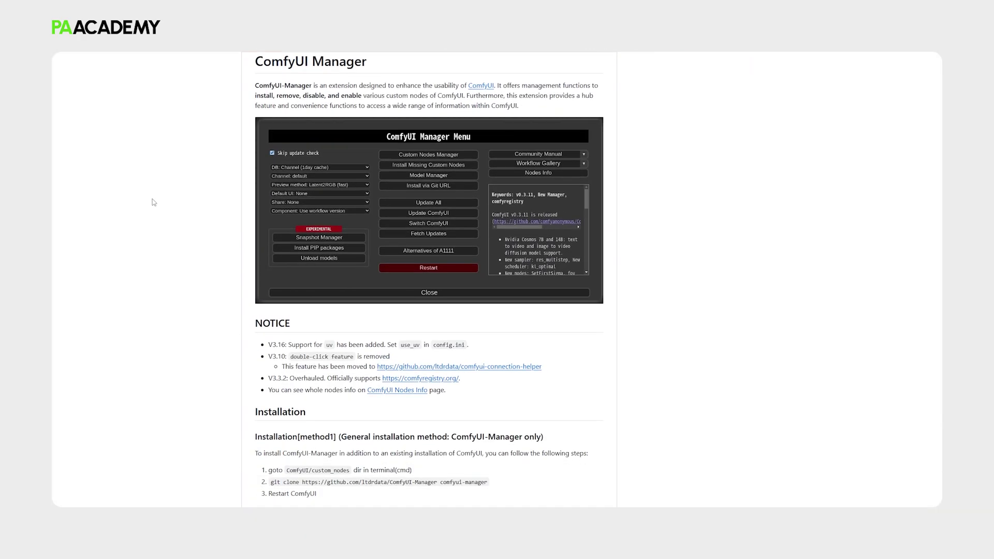
pyautogui.scroll(1, 153, 202)
pyautogui.scroll(-1, 176, 311)
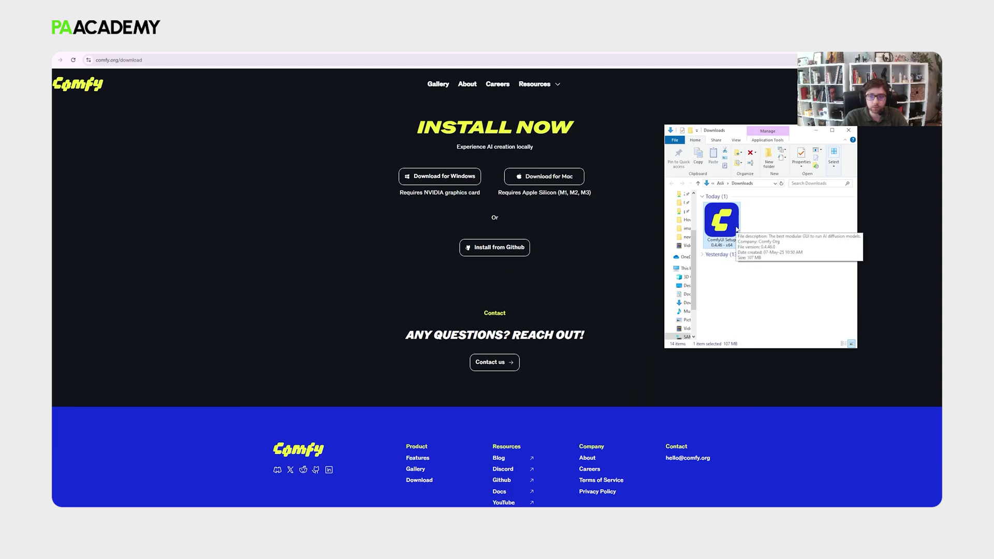
# Step: Run the downloaded ComfyUI Setup file and, from its Git prompt, open the Git download page for Windows
pyautogui.doubleClick(736, 229)
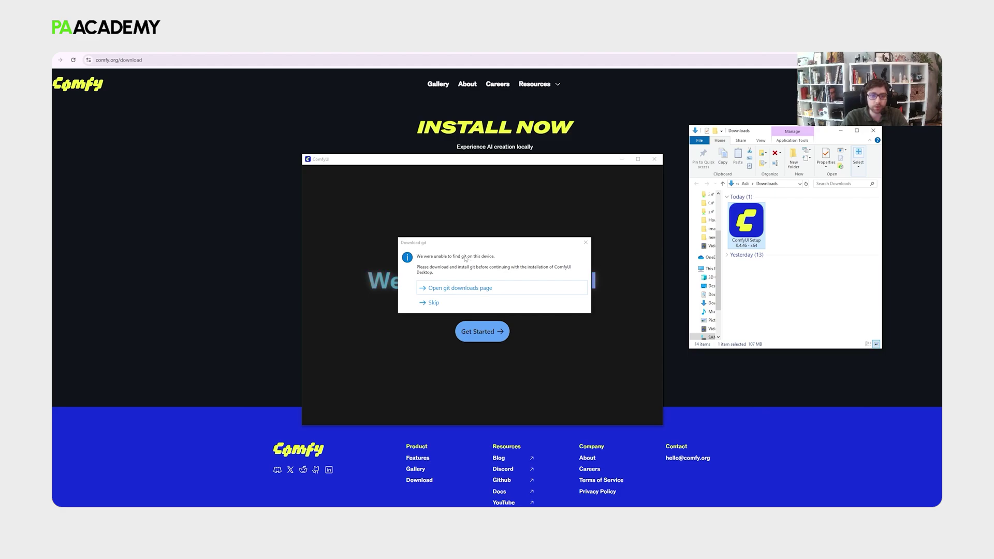
pyautogui.click(441, 289)
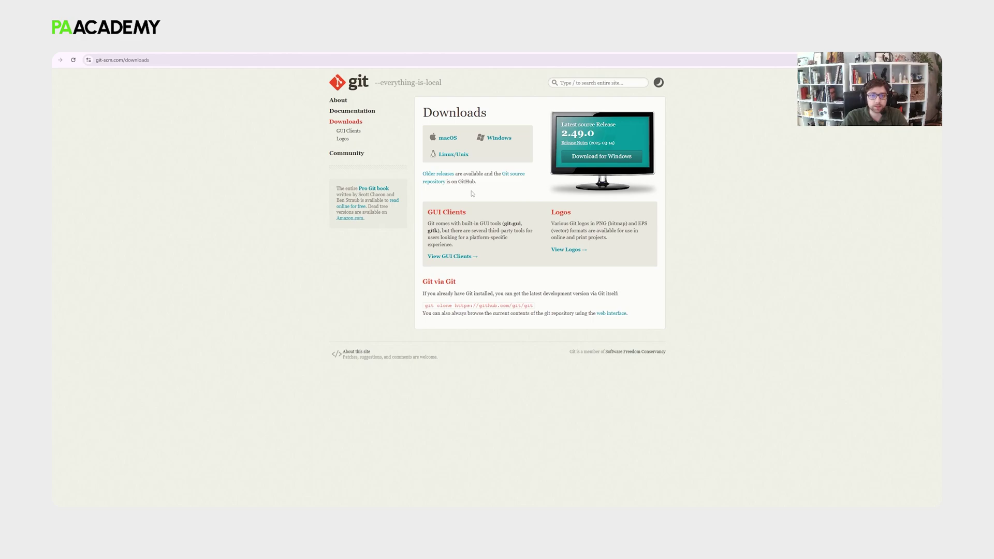
pyautogui.click(499, 137)
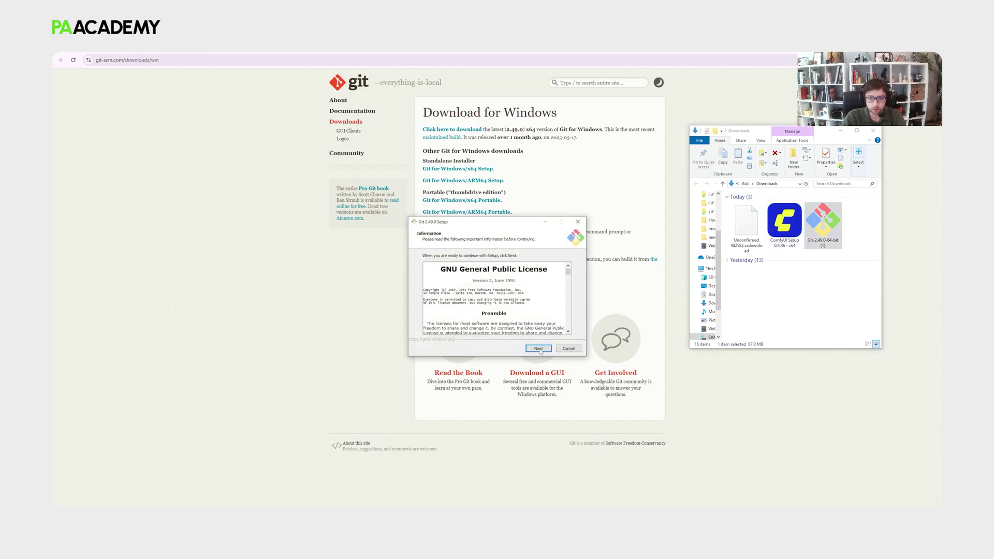
# Step: Install Git 2.49.0 with the setup wizard's preselected options and finish the wizard
pyautogui.click(538, 348)
pyautogui.click(525, 322)
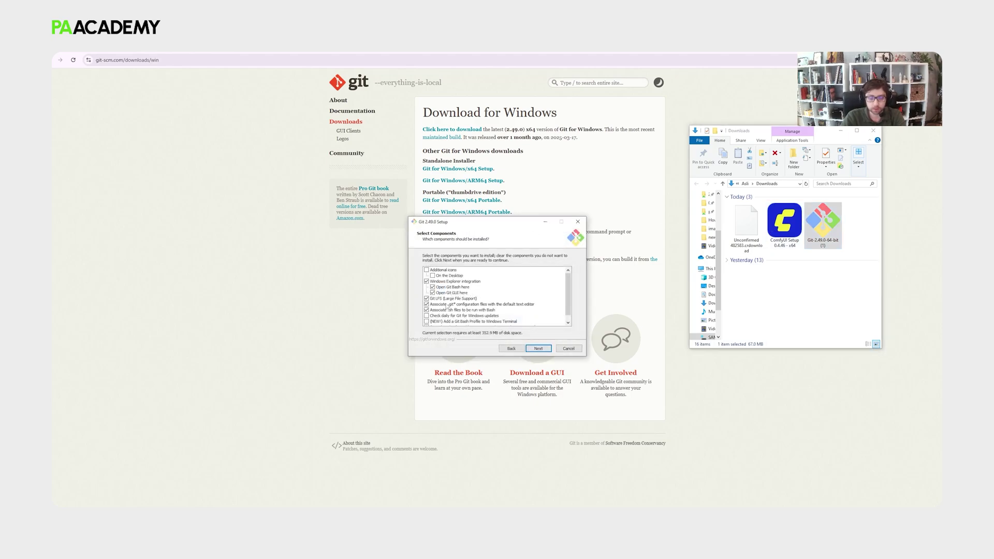
pyautogui.click(538, 348)
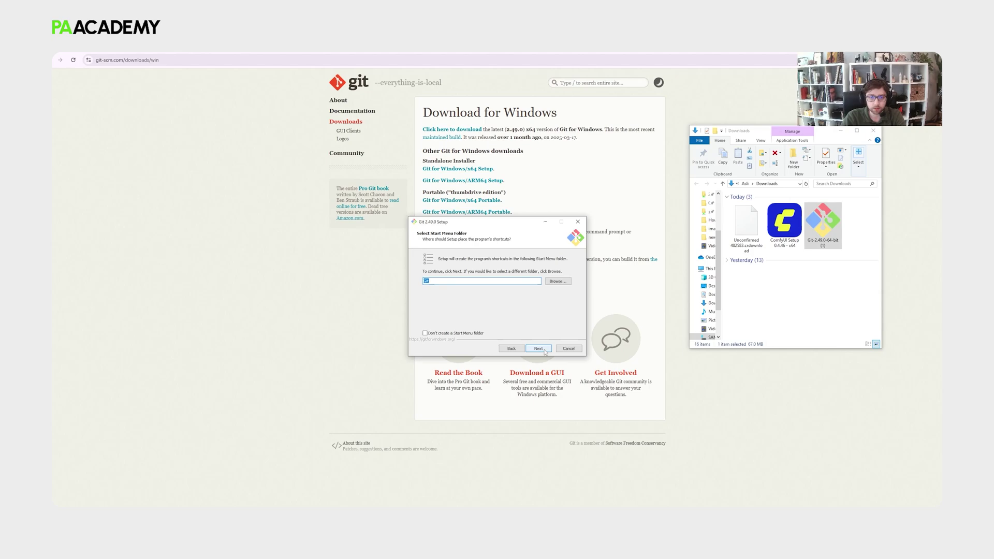
pyautogui.click(538, 348)
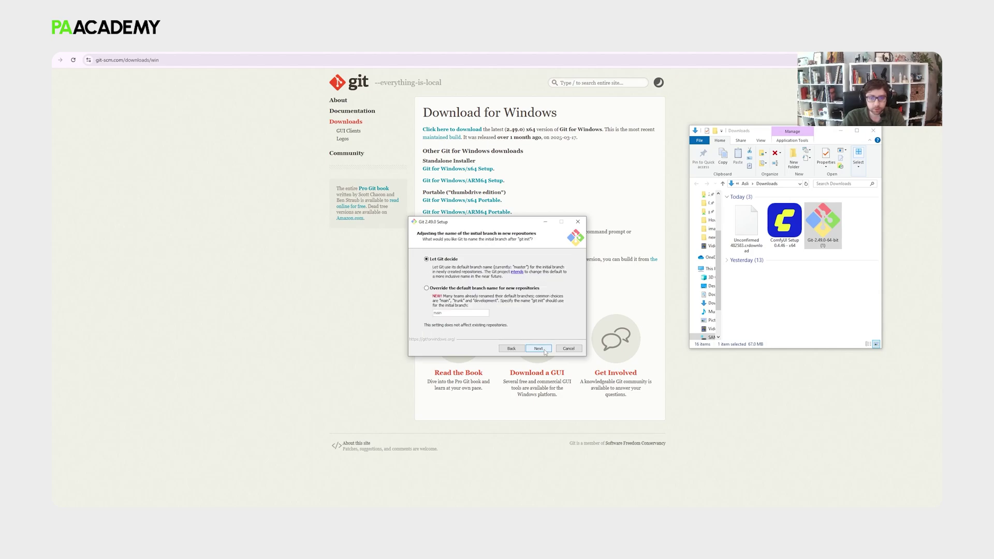
pyautogui.click(538, 348)
pyautogui.click(539, 348)
pyautogui.click(538, 348)
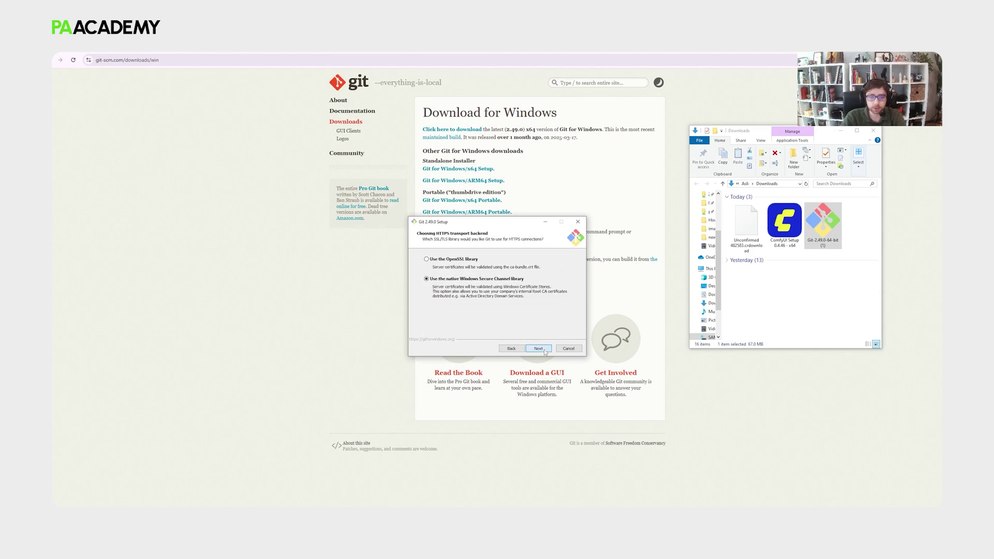
pyautogui.click(538, 348)
pyautogui.click(538, 348)
pyautogui.click(539, 348)
pyautogui.click(538, 349)
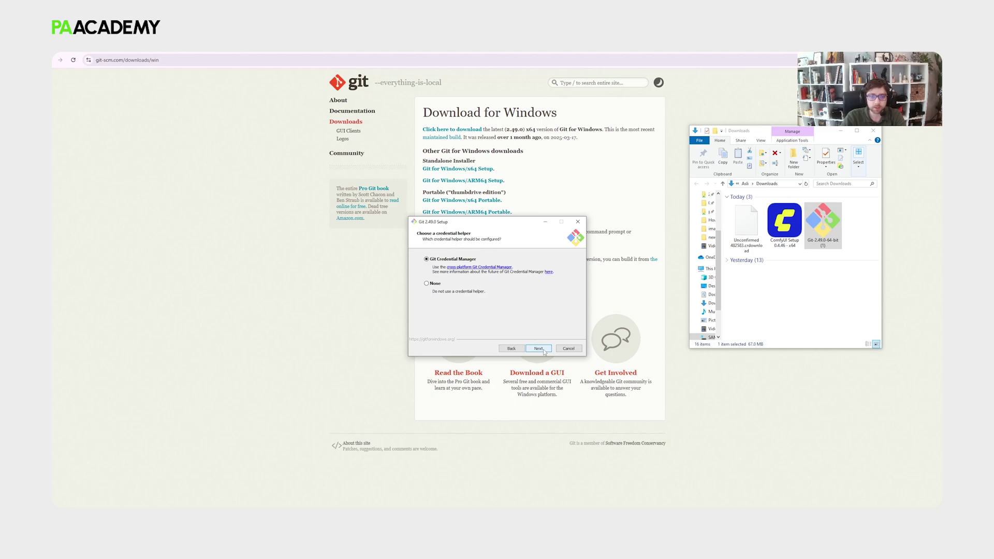
pyautogui.click(544, 352)
pyautogui.click(544, 352)
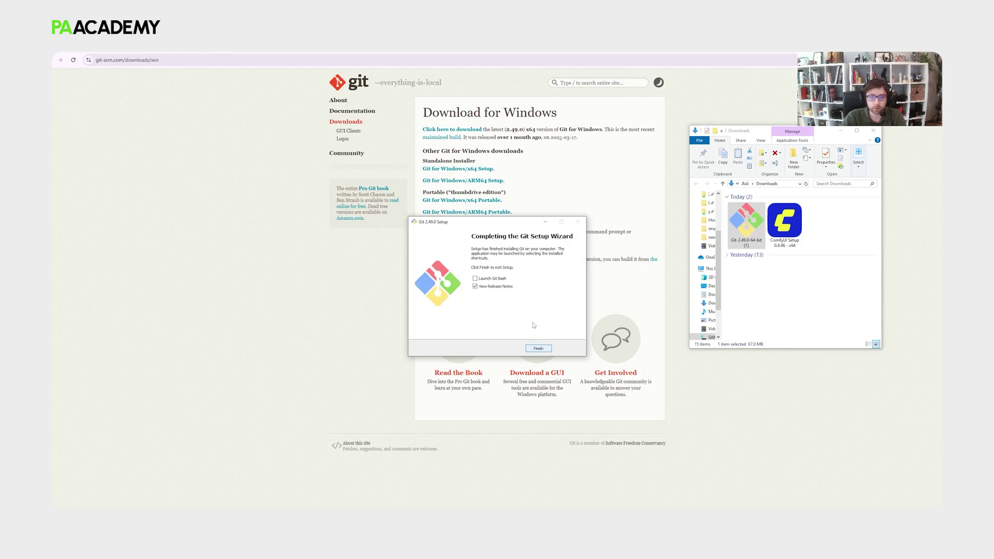
pyautogui.click(538, 348)
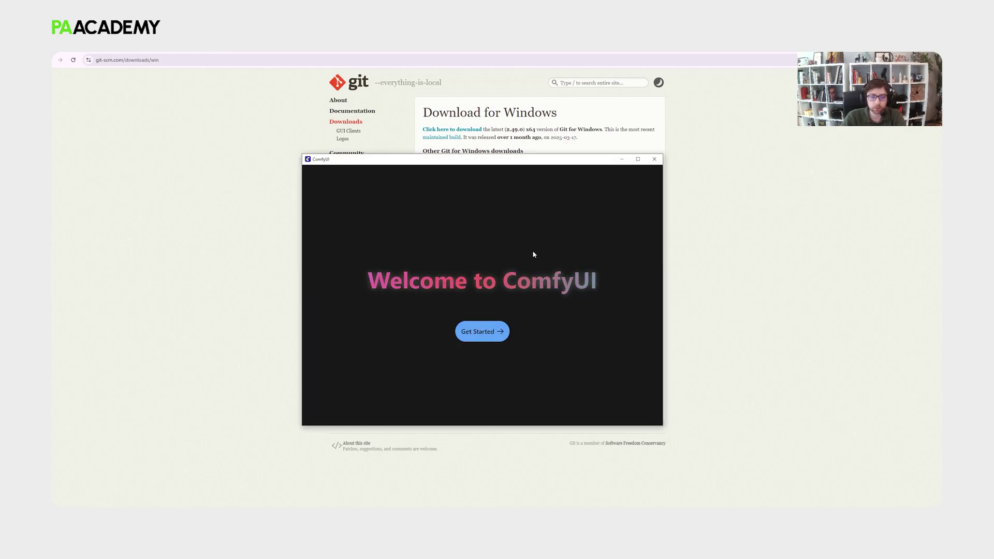
# Step: Start the ComfyUI setup with the NVIDIA GPU option and browse to the C: drive for the installation location
pyautogui.click(487, 333)
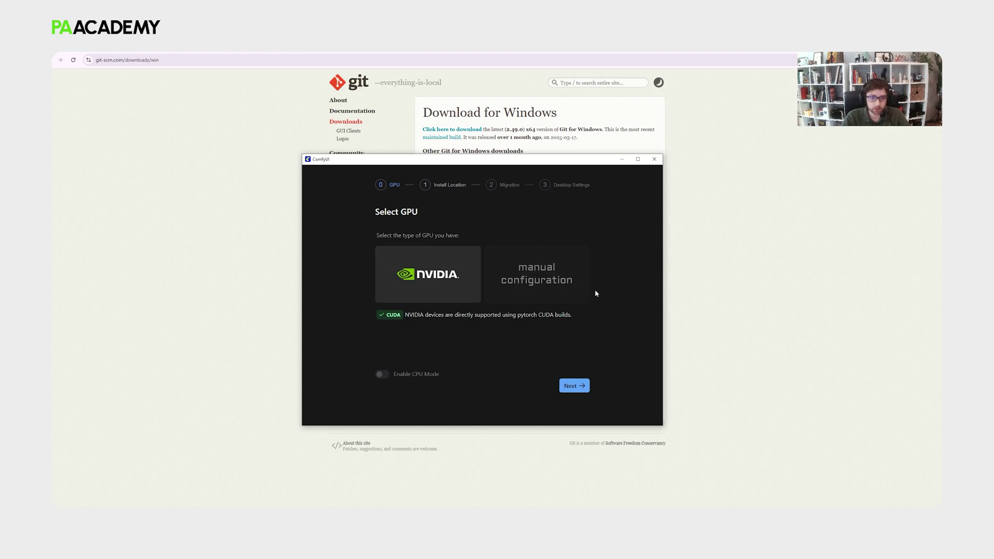
pyautogui.click(574, 386)
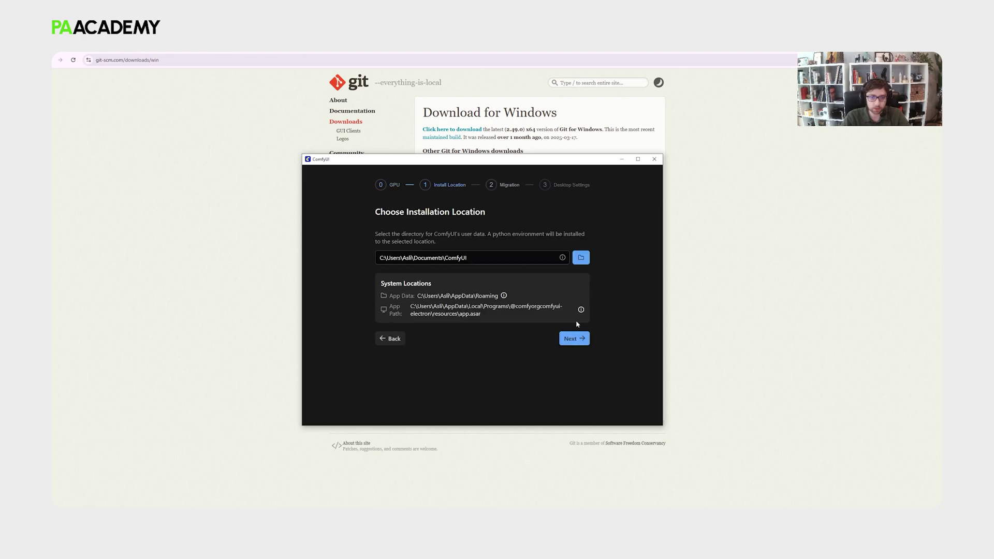
pyautogui.click(582, 258)
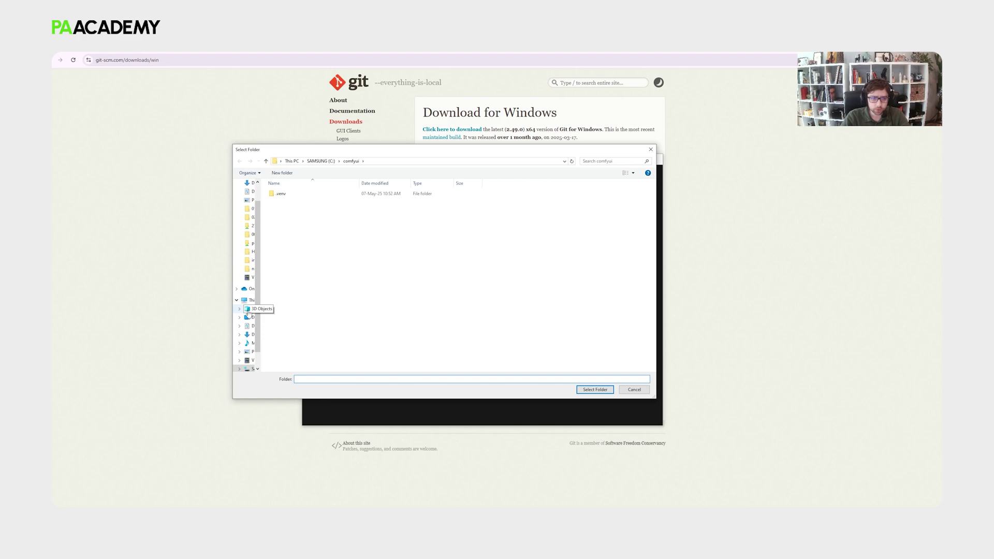
pyautogui.click(251, 300)
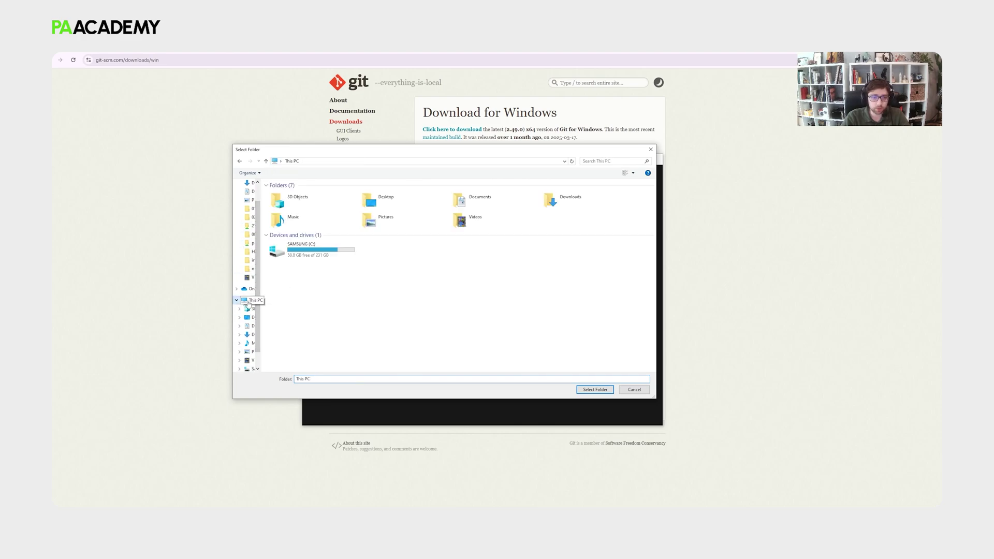
pyautogui.doubleClick(314, 249)
# Step: Try to create a new folder named ComfyUI on the C: drive
pyautogui.hotkey('ctrl', 'shift', 'n')
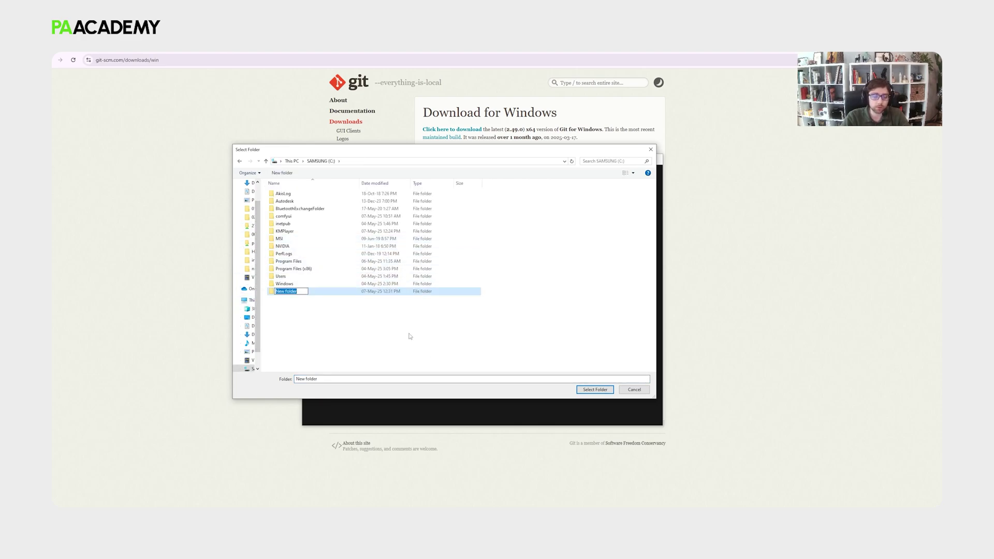
pyautogui.write('ComfyUI')
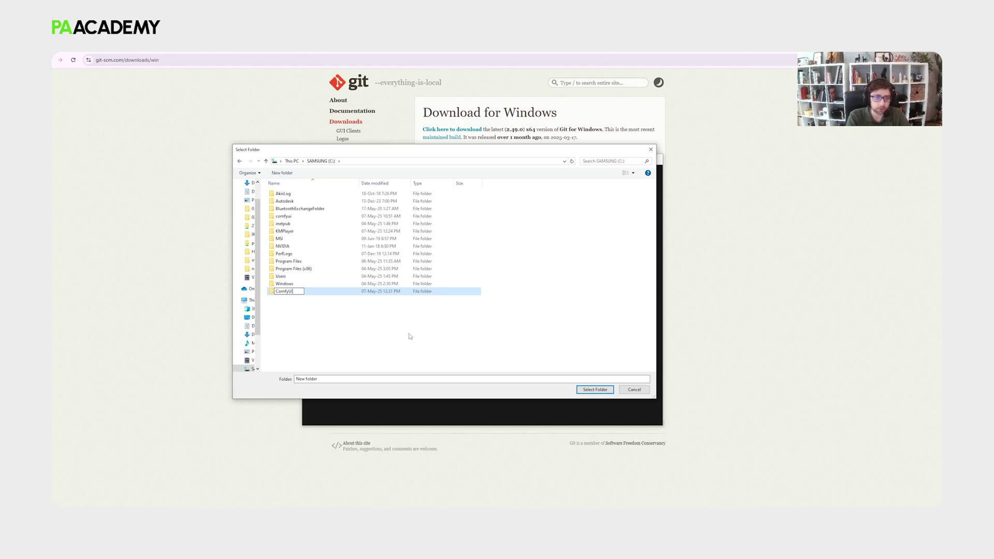
# Step: Choose the existing comfyui folder on the C: drive as the installation location and continue the setup
pyautogui.click(284, 217)
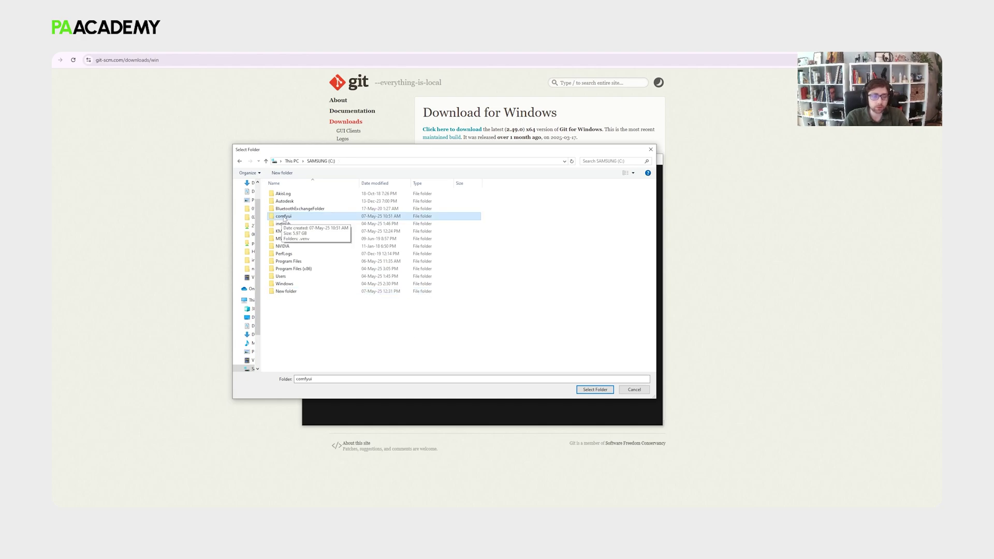
pyautogui.click(284, 217)
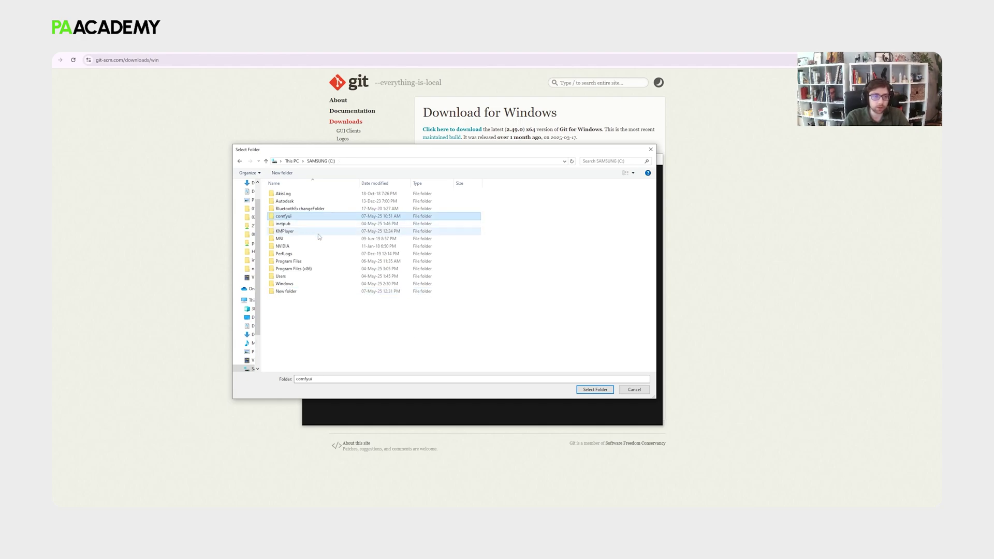
pyautogui.click(311, 219)
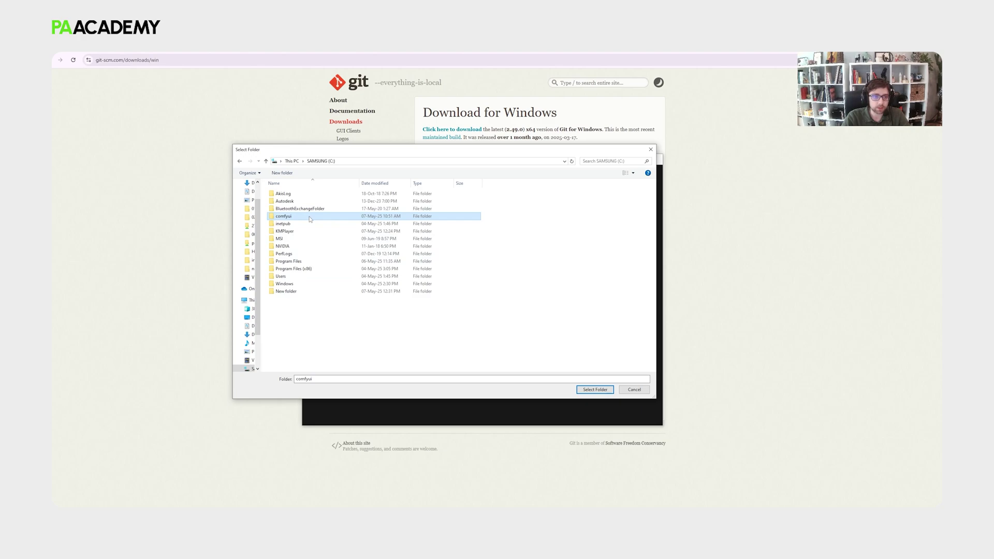
pyautogui.click(590, 392)
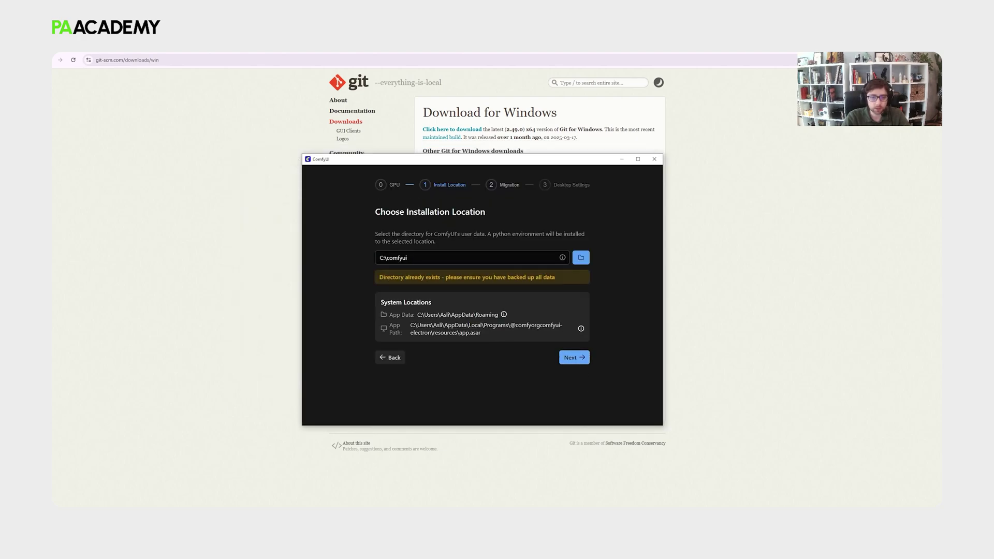
pyautogui.click(574, 357)
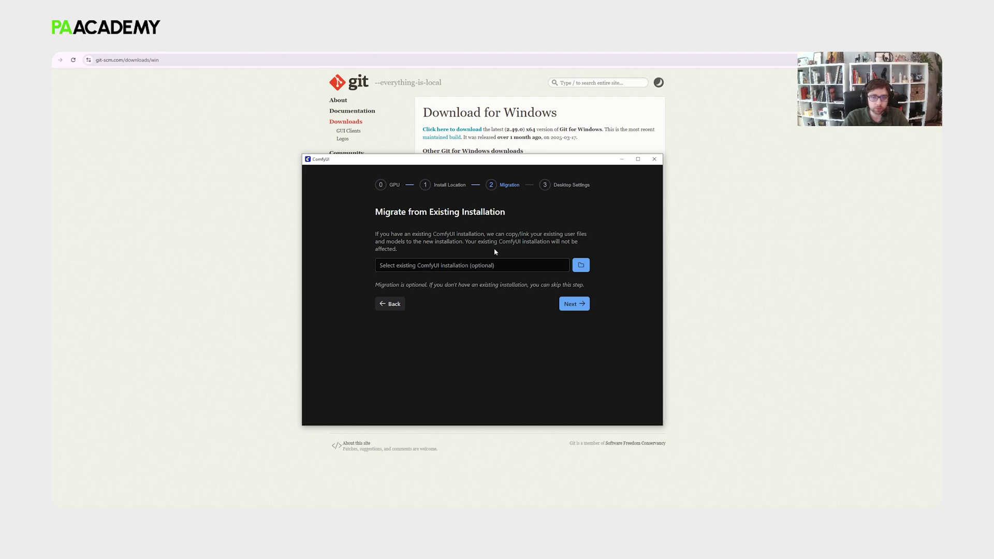
# Step: Skip migration from an existing installation and install ComfyUI with automatic updates and usage metrics enabled
pyautogui.tripleClick(376, 234)
pyautogui.click(568, 250)
pyautogui.click(577, 303)
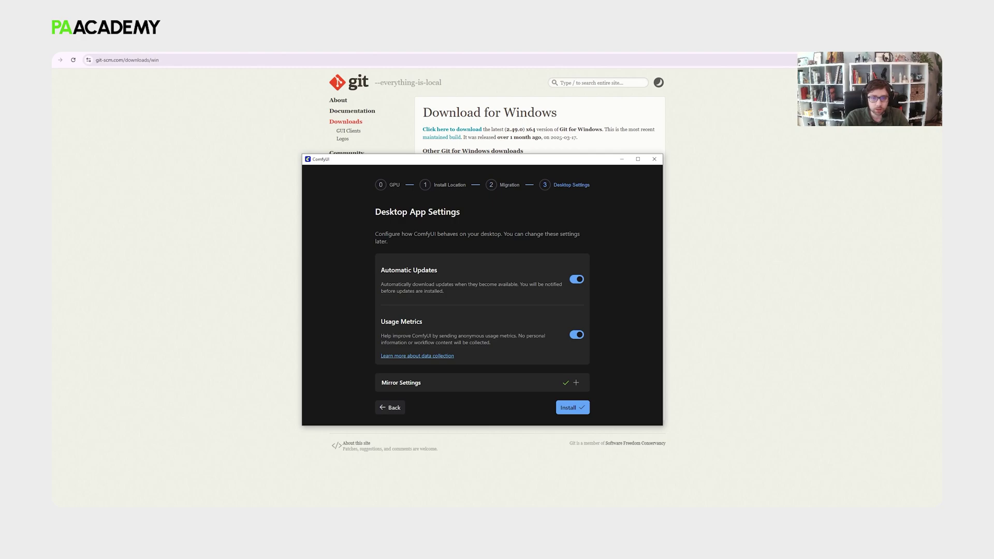
pyautogui.click(570, 408)
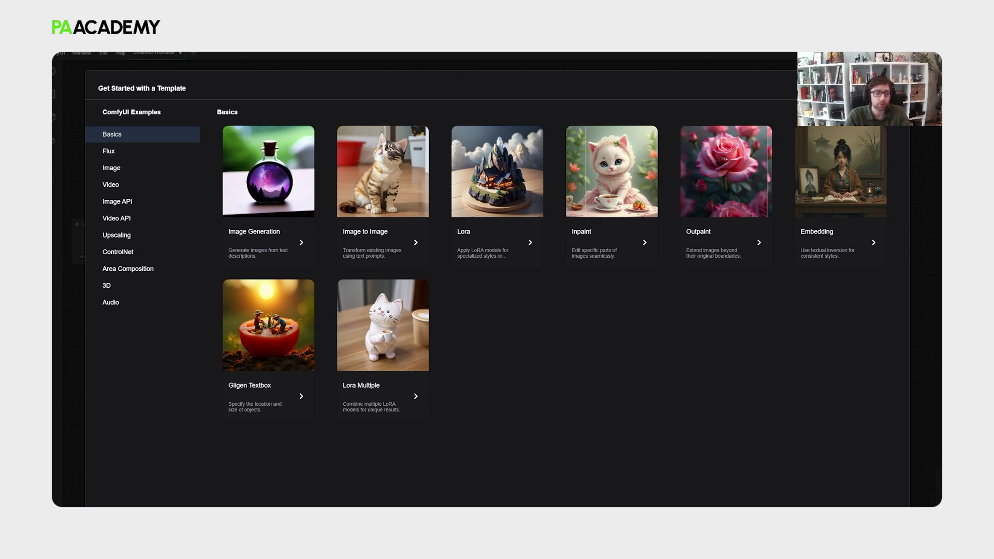
# Step: Open the Image Generation template from the Basics examples and dismiss the missing models notice without downloading
pyautogui.click(138, 166)
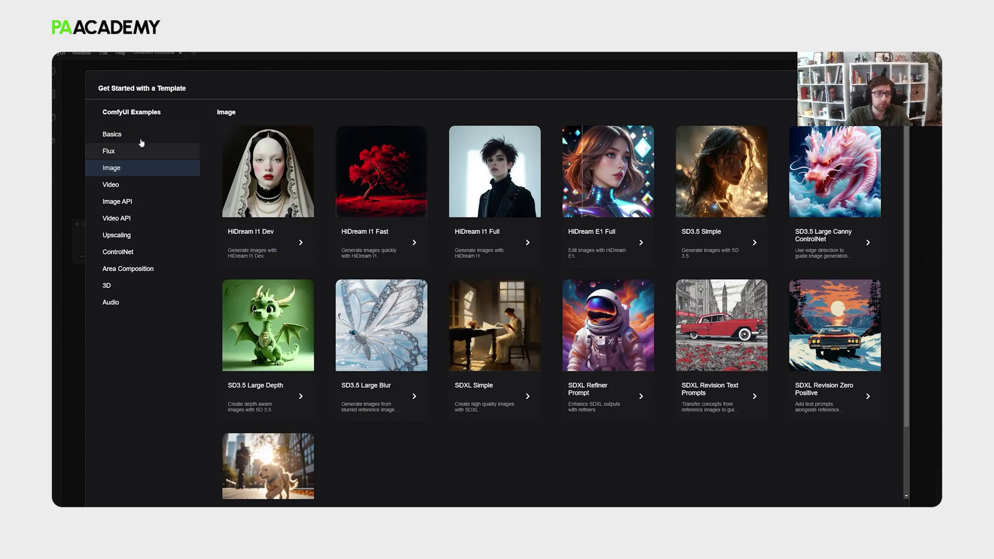
pyautogui.click(141, 139)
pyautogui.click(142, 151)
pyautogui.click(142, 139)
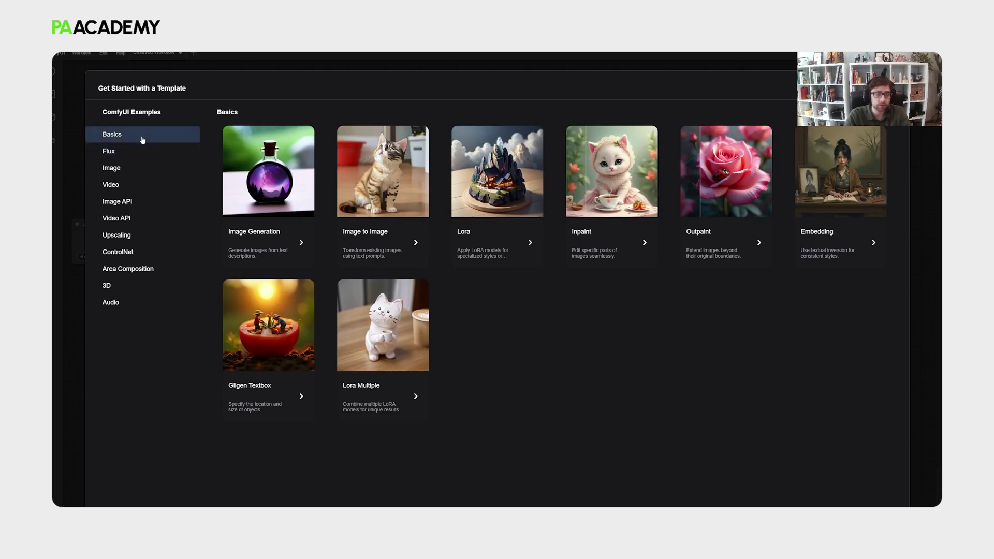
pyautogui.click(264, 187)
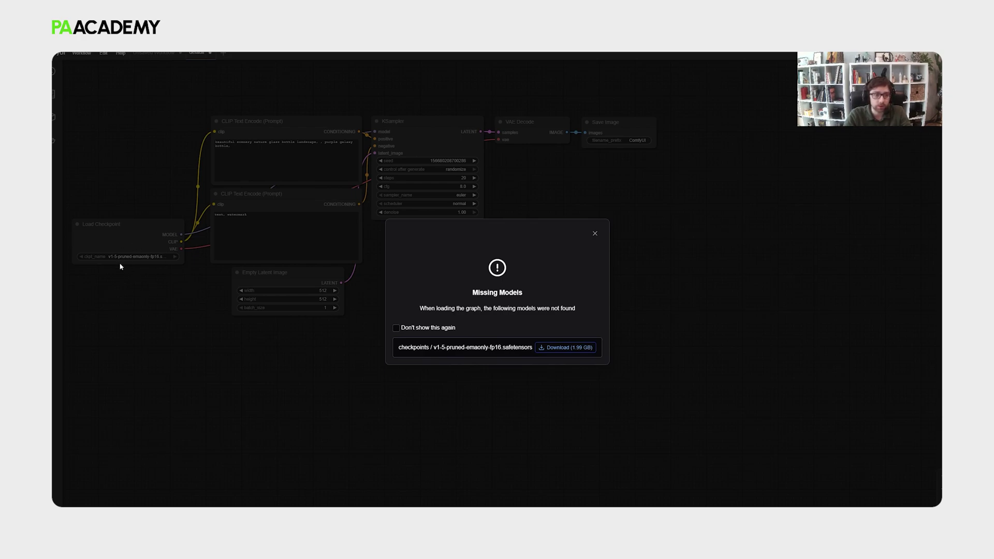
pyautogui.click(592, 238)
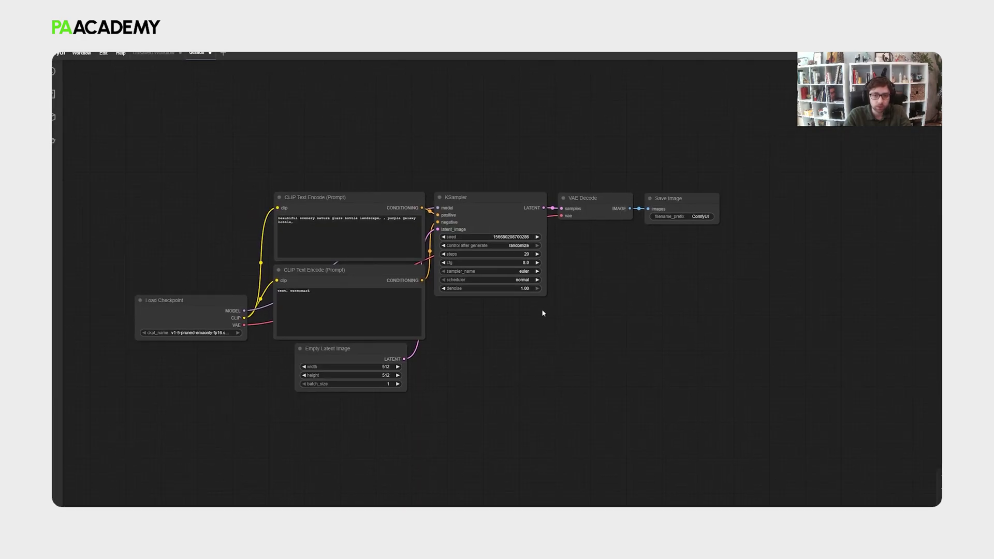
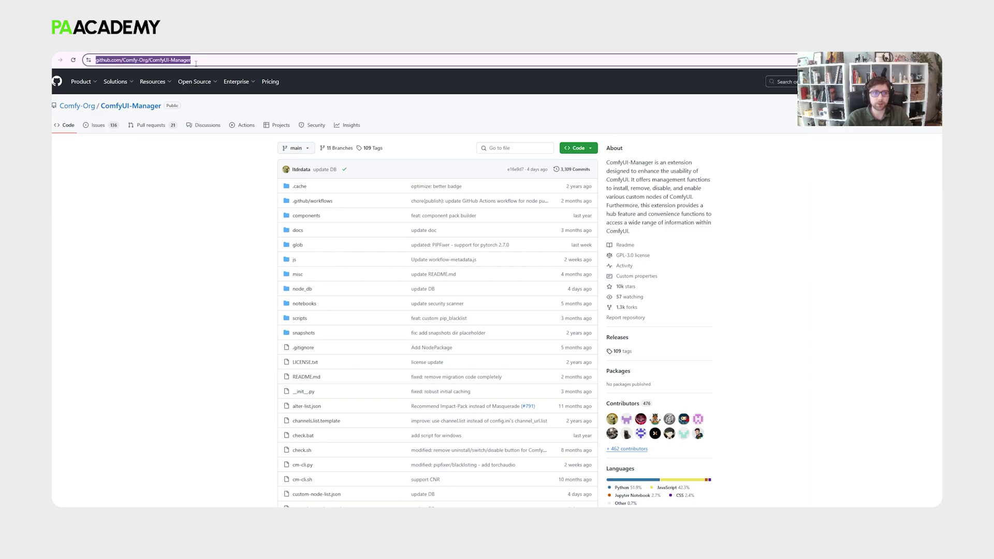
# Step: Find the general installation method in the ComfyUI-Manager README, and open a command prompt in C:\comfyui\custom_nodes
pyautogui.scroll(-5, 138, 176)
pyautogui.scroll(-7, 138, 176)
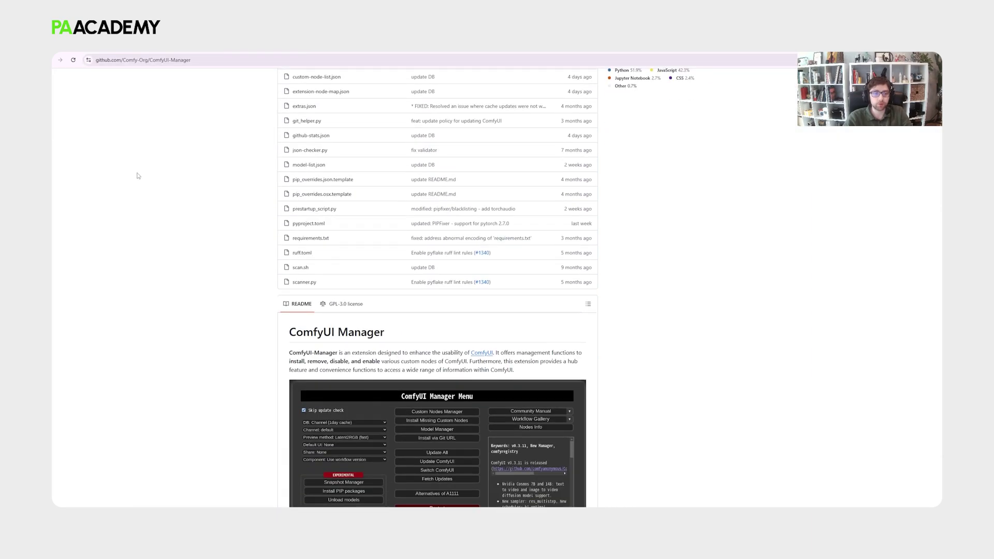
pyautogui.scroll(-4, 295, 194)
pyautogui.scroll(-2, 295, 194)
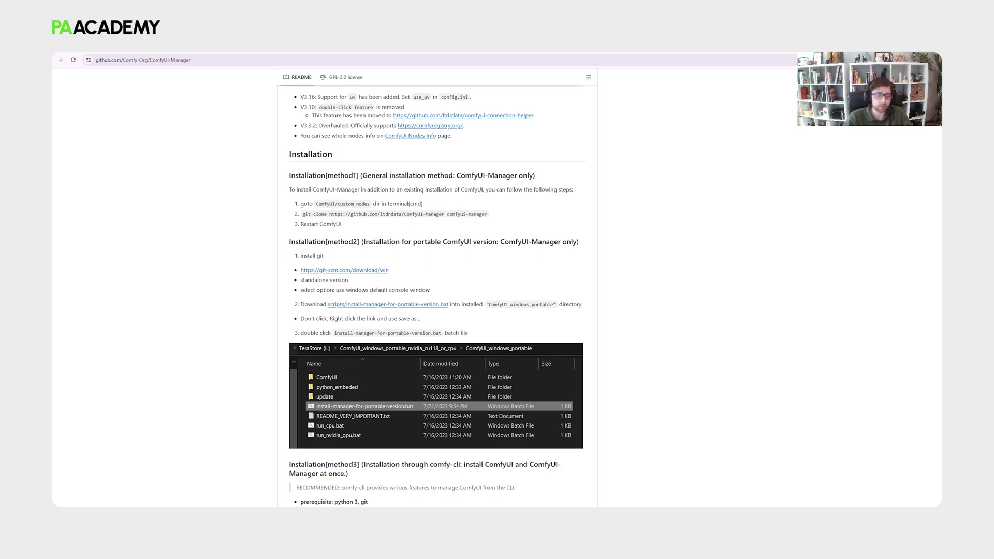
pyautogui.hotkey('alt', 'Tab')
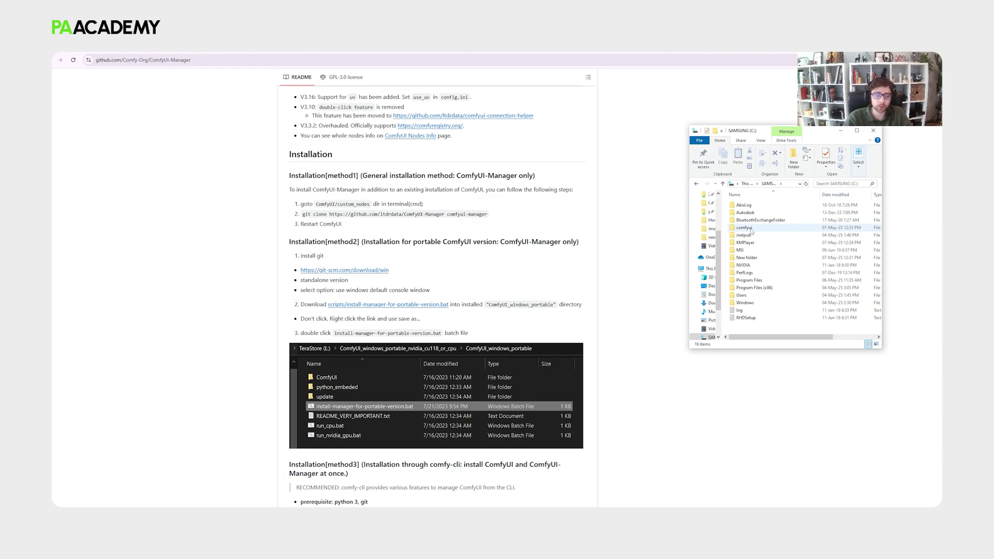
pyautogui.doubleClick(750, 229)
pyautogui.doubleClick(745, 212)
pyautogui.moveTo(844, 137); pyautogui.dragTo(693, 146)
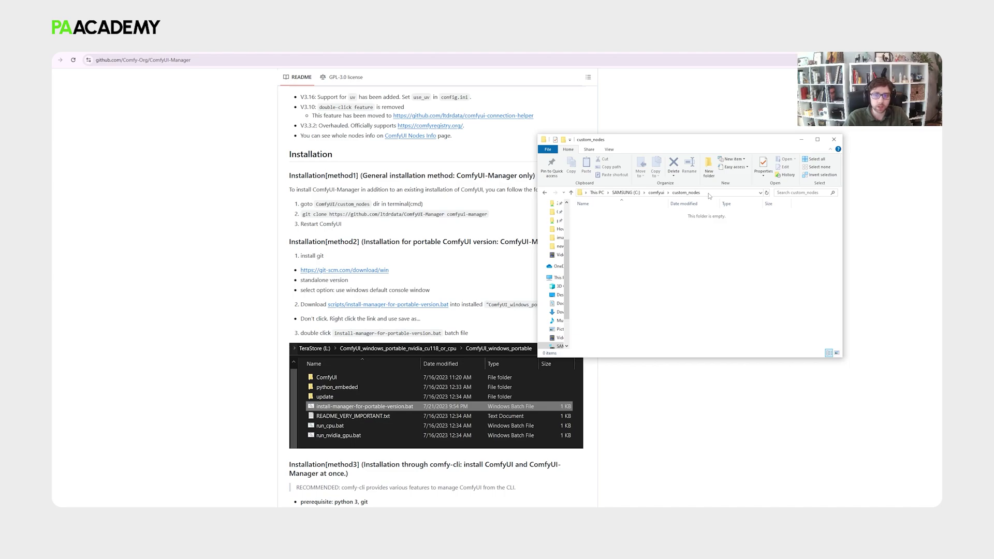
pyautogui.click(709, 194)
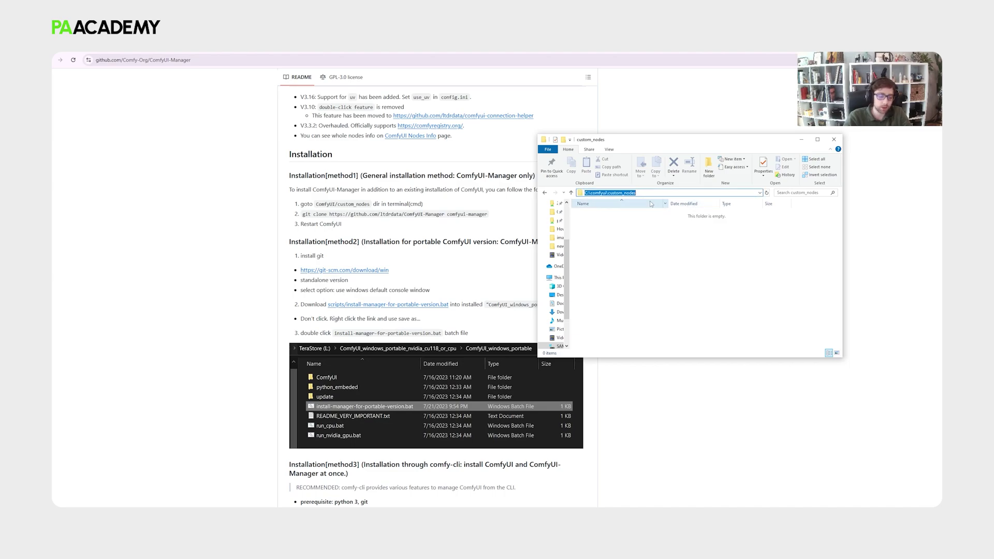
pyautogui.write('cmd')
pyautogui.press('Return')
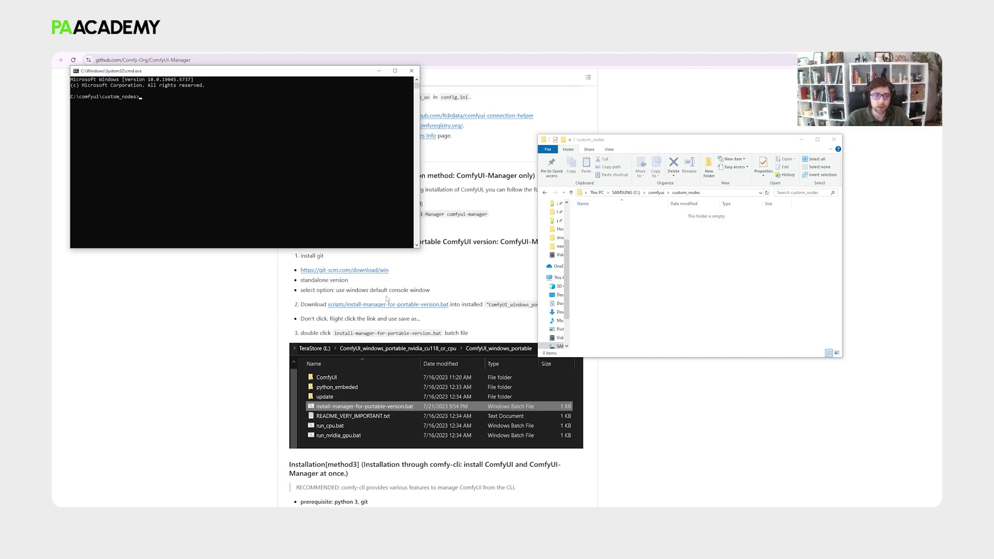
pyautogui.moveTo(233, 71); pyautogui.dragTo(706, 142)
pyautogui.moveTo(302, 214); pyautogui.dragTo(488, 215)
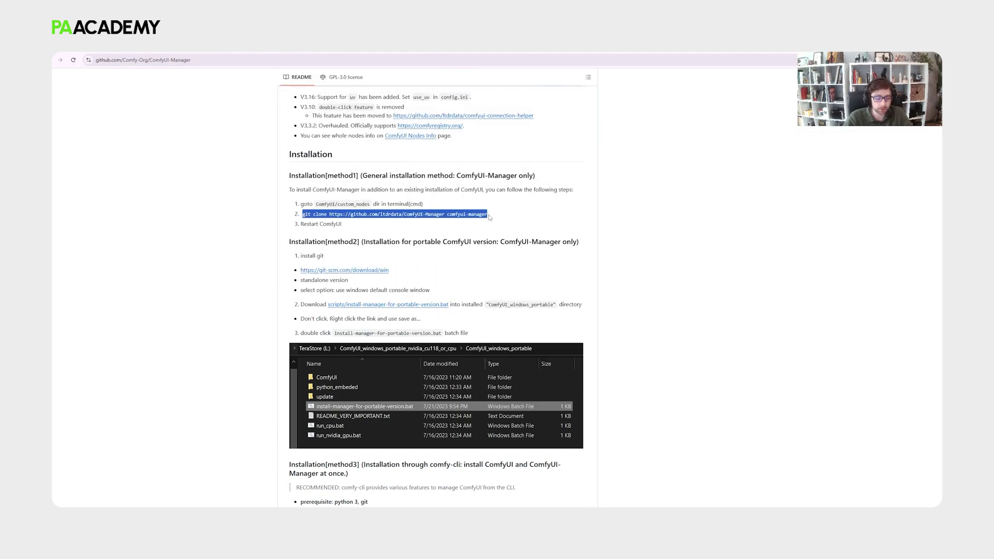
pyautogui.hotkey('alt', 'Tab')
pyautogui.click(601, 254)
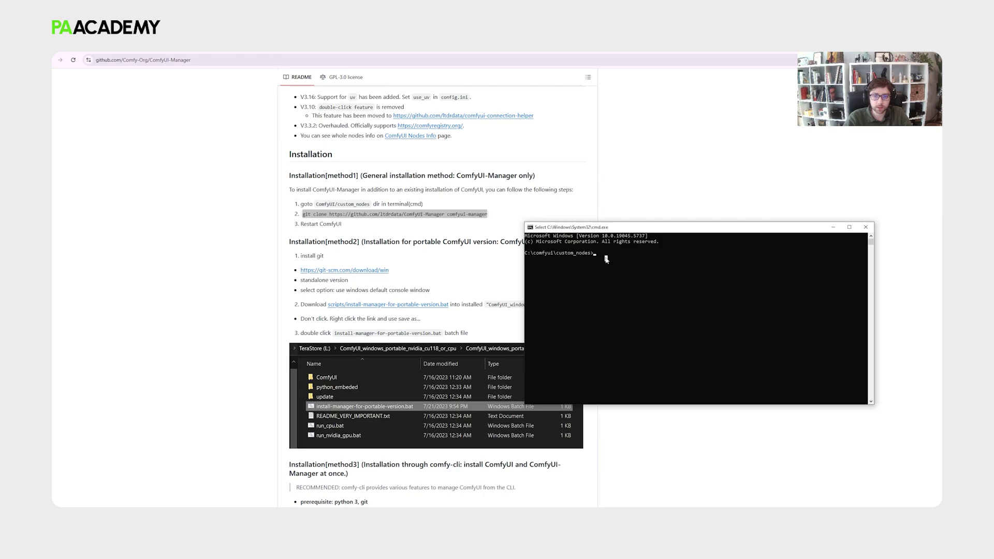
pyautogui.write('git clone https://github.com/ltdrdata/ComfyUI-Manager comfyui-manager')
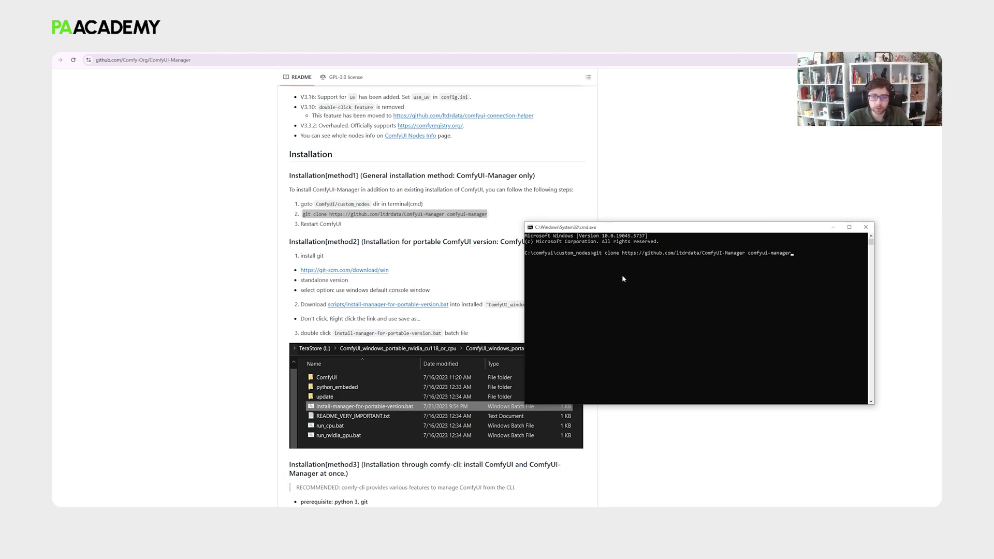
pyautogui.press('Return')
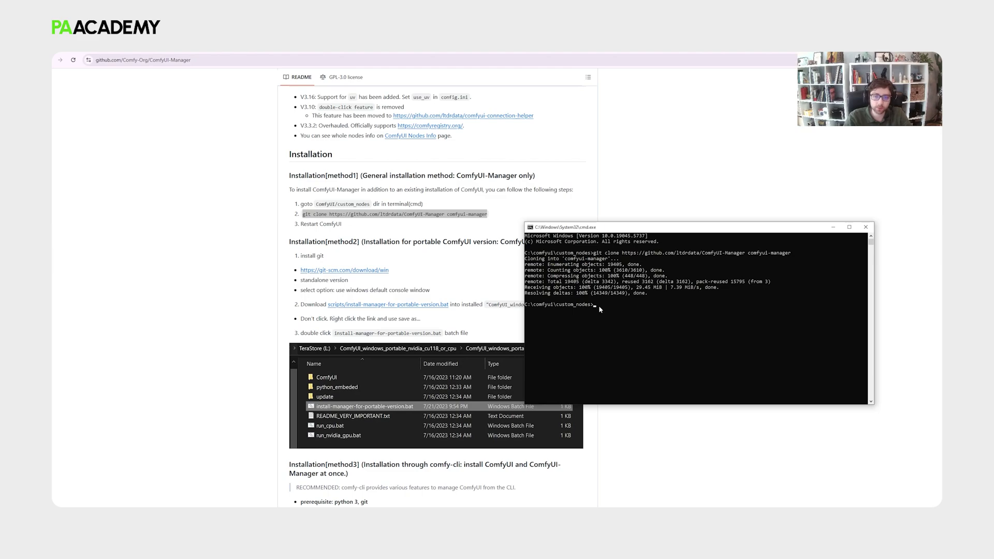
pyautogui.press('Return')
pyautogui.click(865, 228)
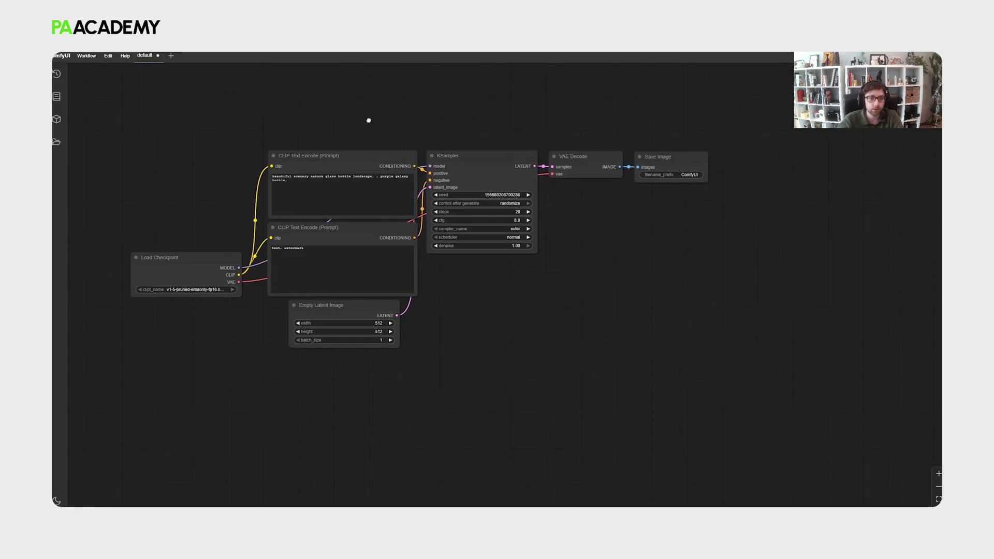
# Step: In ComfyUI, view the ComfyUI Manager options and close them again
pyautogui.moveTo(369, 120); pyautogui.dragTo(418, 154)
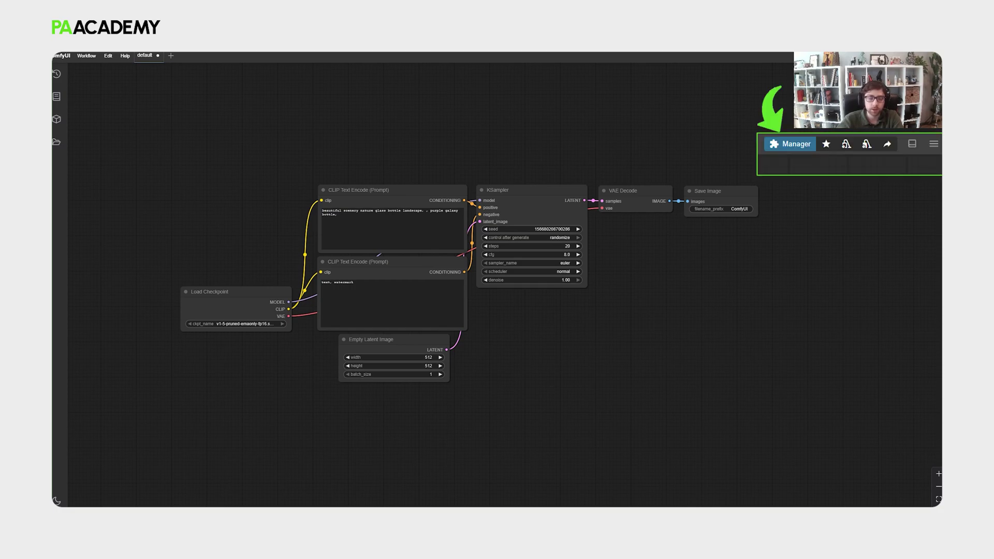
pyautogui.click(818, 56)
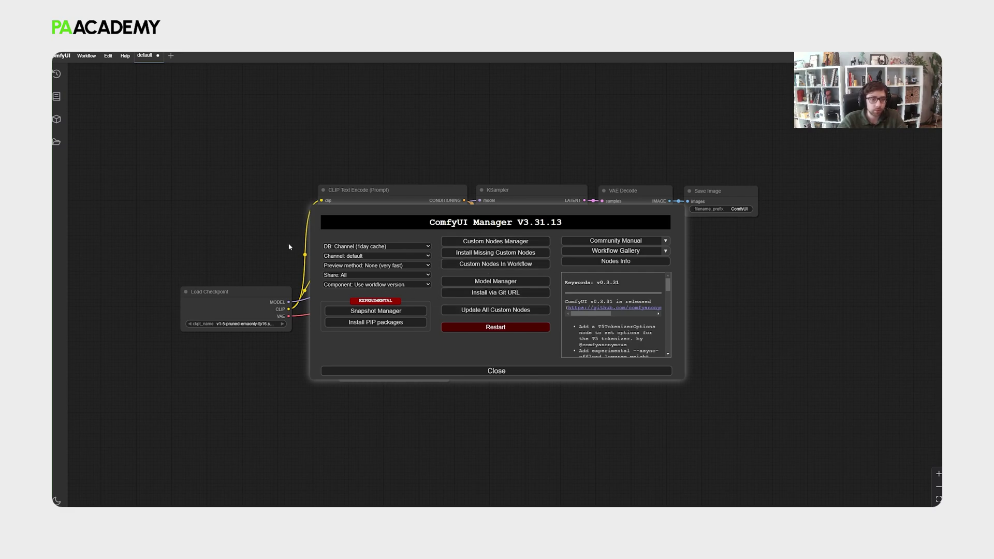
pyautogui.press('Escape')
# Step: Move the Load Checkpoint node slightly up and away from the two CLIP Text Encode nodes
pyautogui.scroll(3, 475, 330)
pyautogui.click(265, 290)
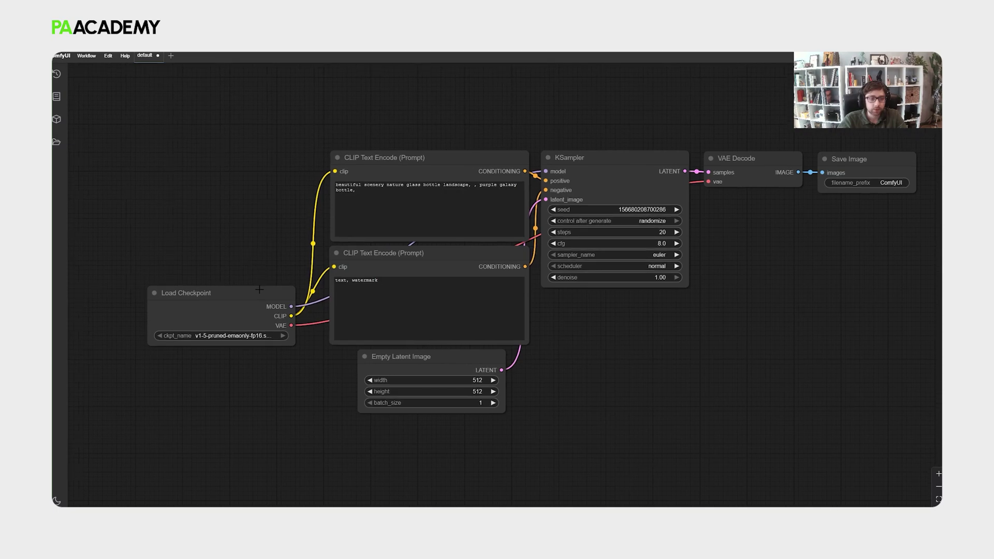
pyautogui.moveTo(266, 290); pyautogui.dragTo(245, 260)
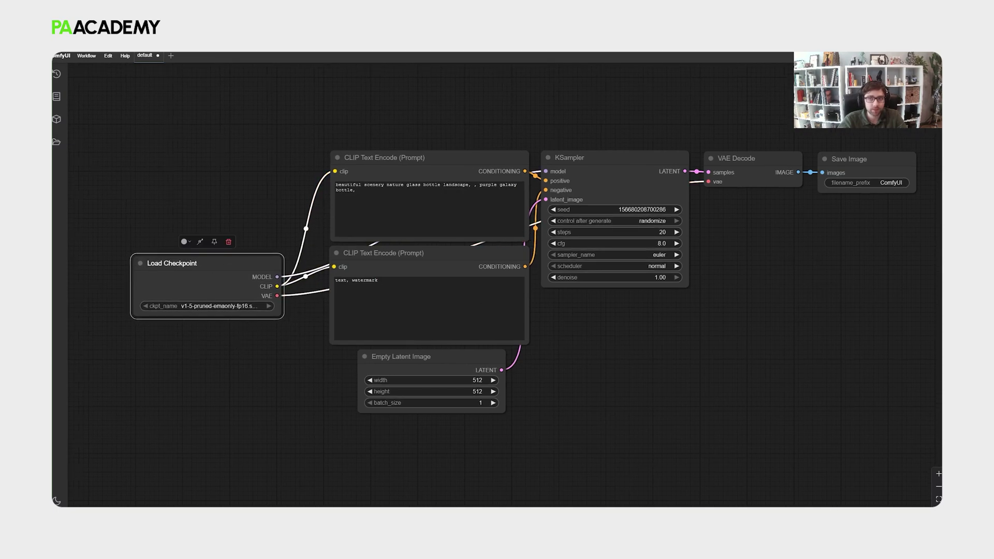
# Step: Open the Model Manager from ComfyUI Manager and search the external models for "checkpoint"
pyautogui.click(879, 56)
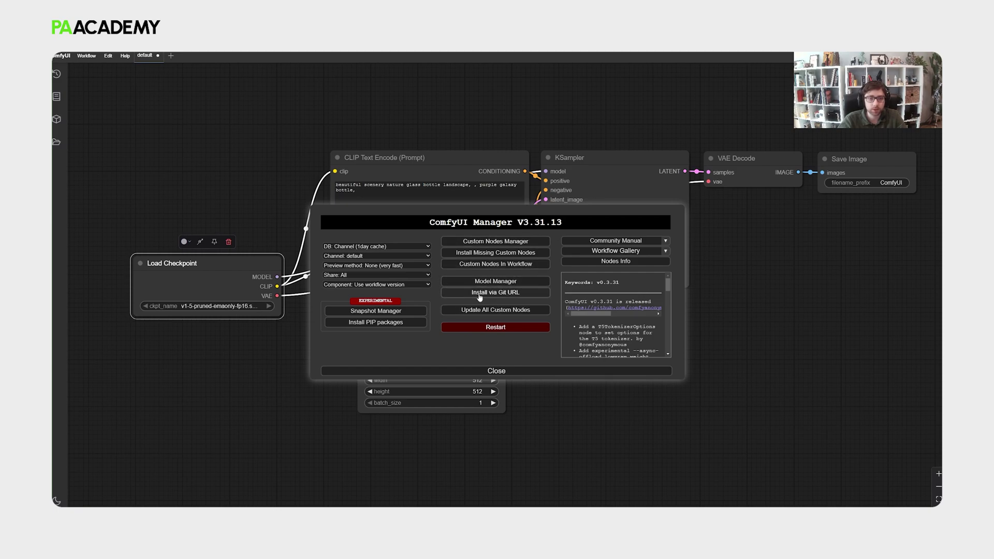
pyautogui.click(495, 281)
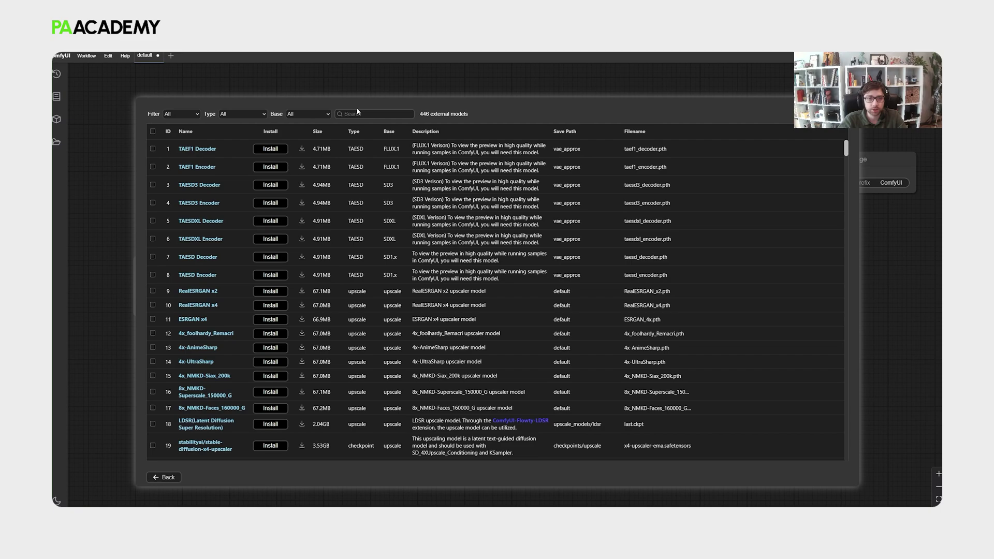
pyautogui.click(357, 114)
pyautogui.write('checl')
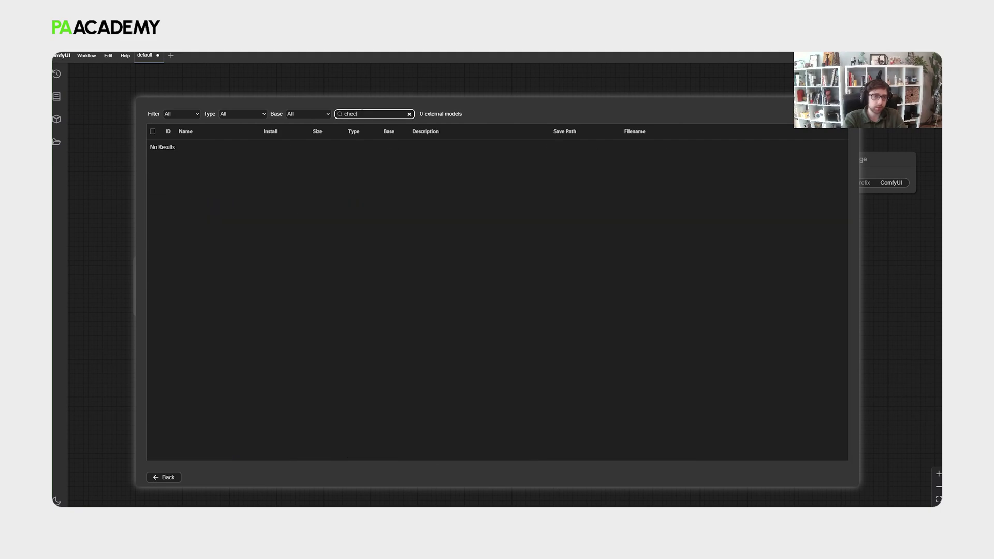
pyautogui.press('BackSpace')
pyautogui.write('kpoint')
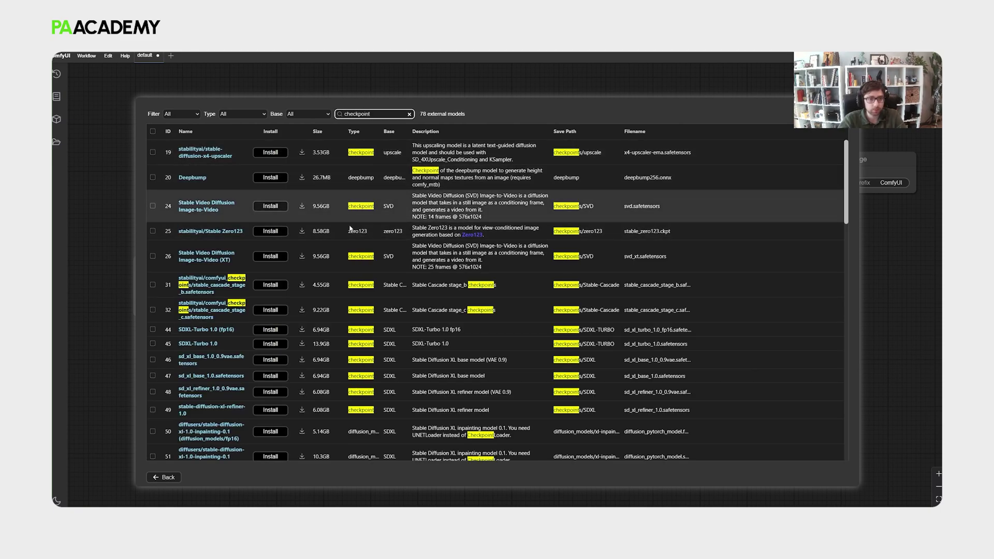
# Step: Install the Stable Diffusion 1.5 base model v1-5-pruned-emaonly.ckpt from the filtered model list
pyautogui.scroll(-1, 350, 228)
pyautogui.scroll(-1, 248, 362)
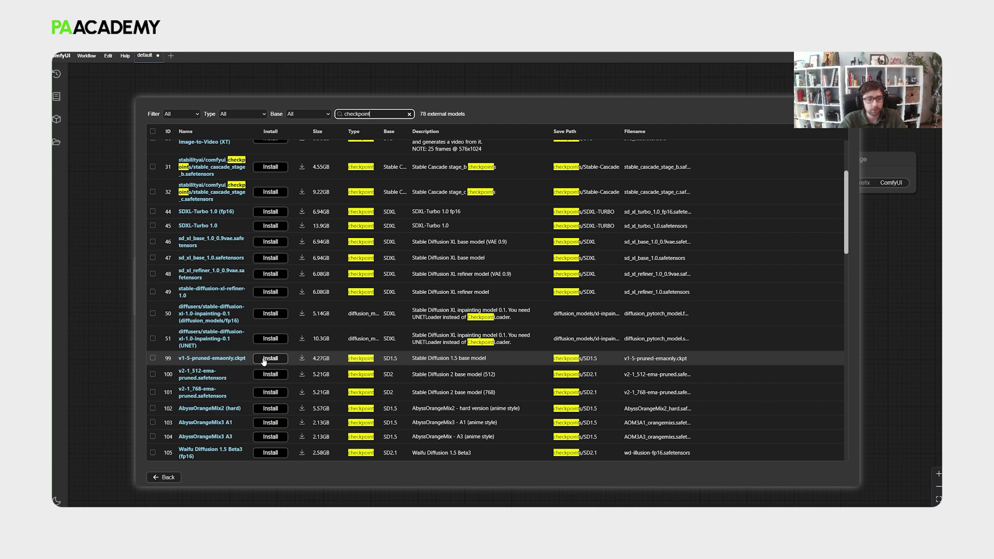
pyautogui.click(263, 358)
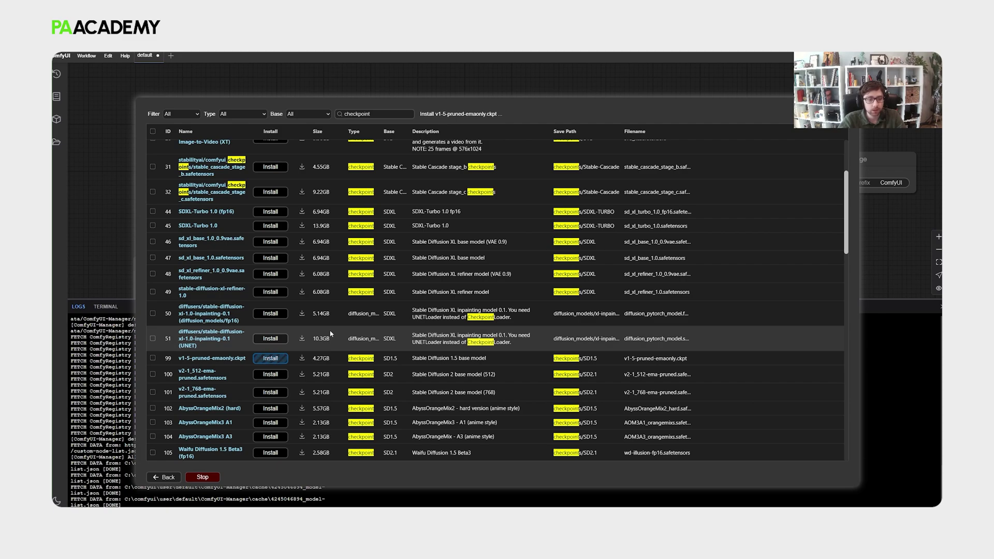
# Step: Open the stable-diffusion-xl-refiner-1.0 model page on Hugging Face and view its files and versions
pyautogui.click(195, 293)
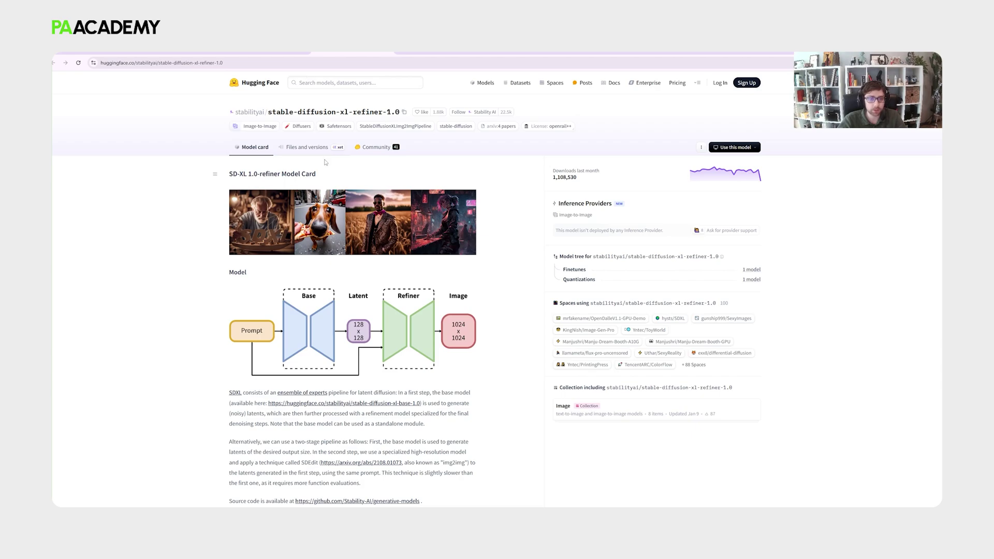
pyautogui.click(299, 148)
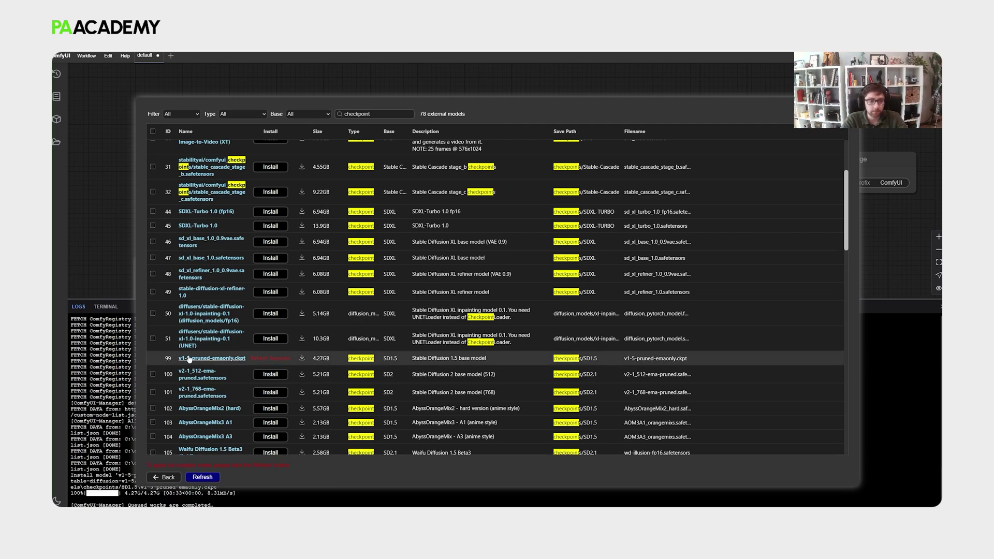
# Step: Refresh the installed models and run the workflow with the SD1.5\v1-5-pruned-emaonly.ckpt checkpoint
pyautogui.click(213, 478)
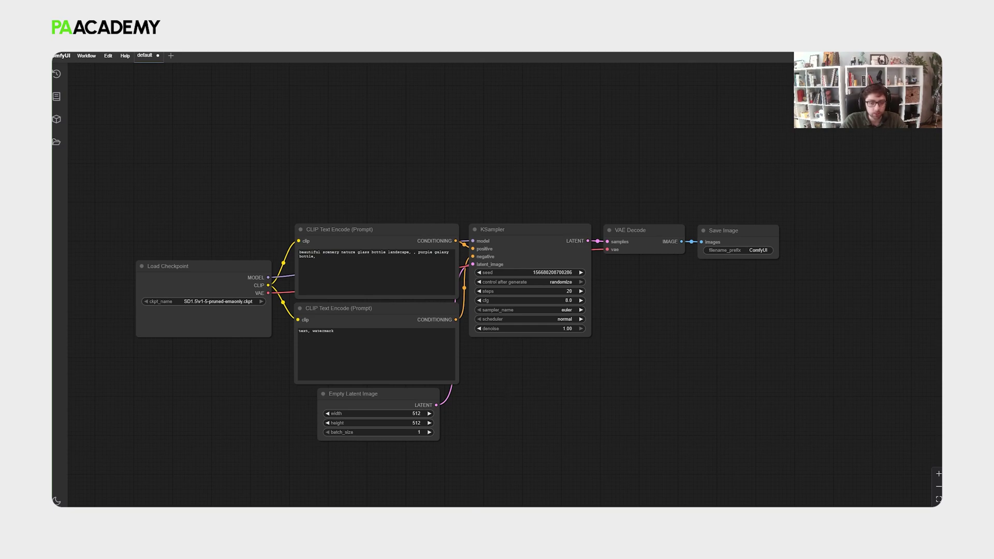
pyautogui.hotkey('ctrl', 'Return')
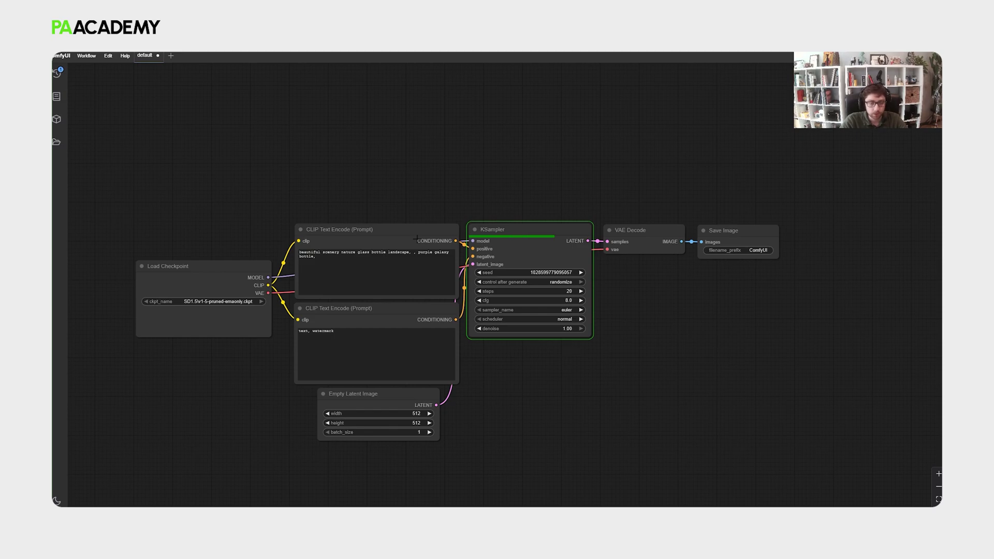
# Step: Examine the generated bottle image in the Save Image node and the layout of the connected workflow nodes
pyautogui.scroll(1, 724, 306)
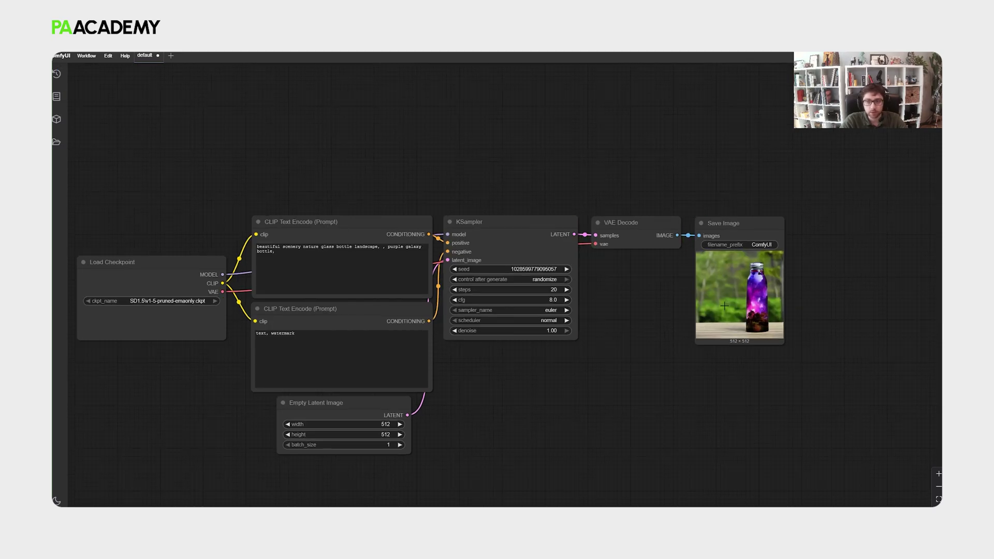
pyautogui.scroll(1, 709, 304)
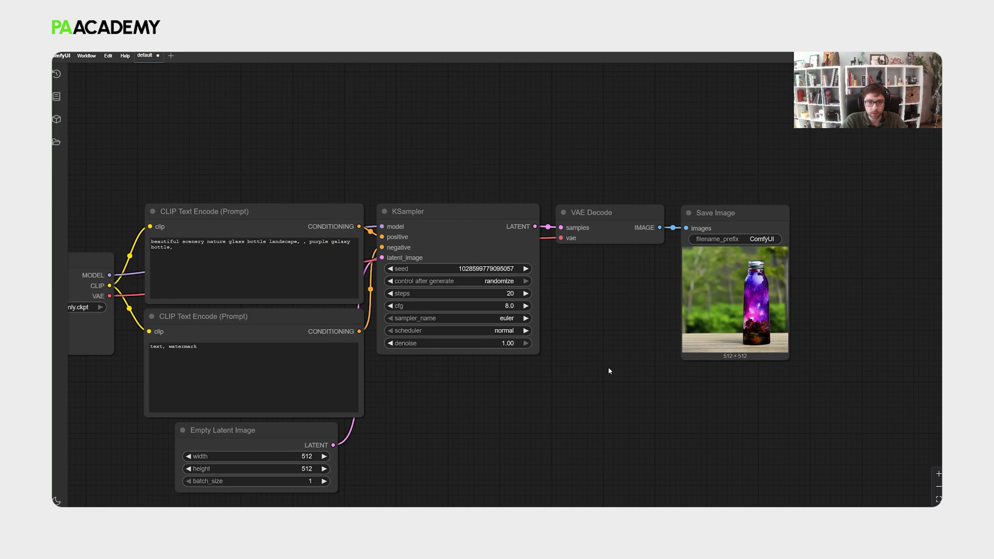
pyautogui.moveTo(608, 371); pyautogui.dragTo(641, 366)
pyautogui.scroll(-1, 644, 359)
pyautogui.moveTo(406, 158); pyautogui.dragTo(463, 183)
pyautogui.scroll(-1, 438, 161)
pyautogui.scroll(1, 512, 192)
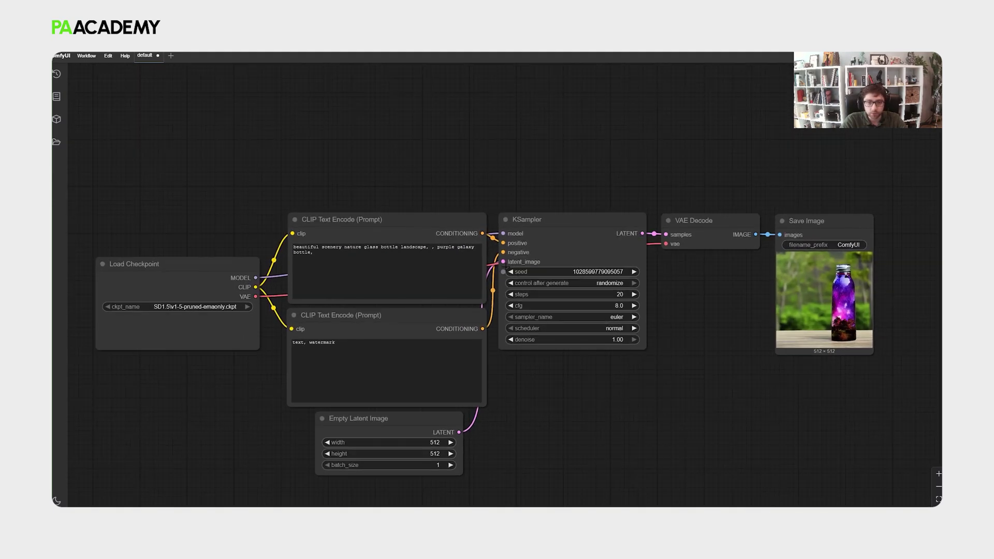
pyautogui.scroll(-1, 500, 198)
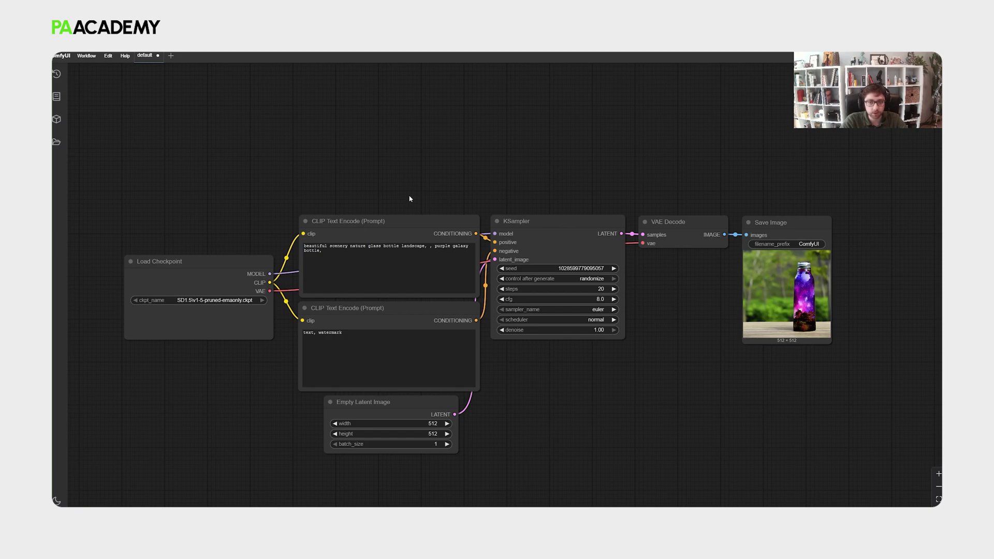
pyautogui.scroll(-2, 446, 221)
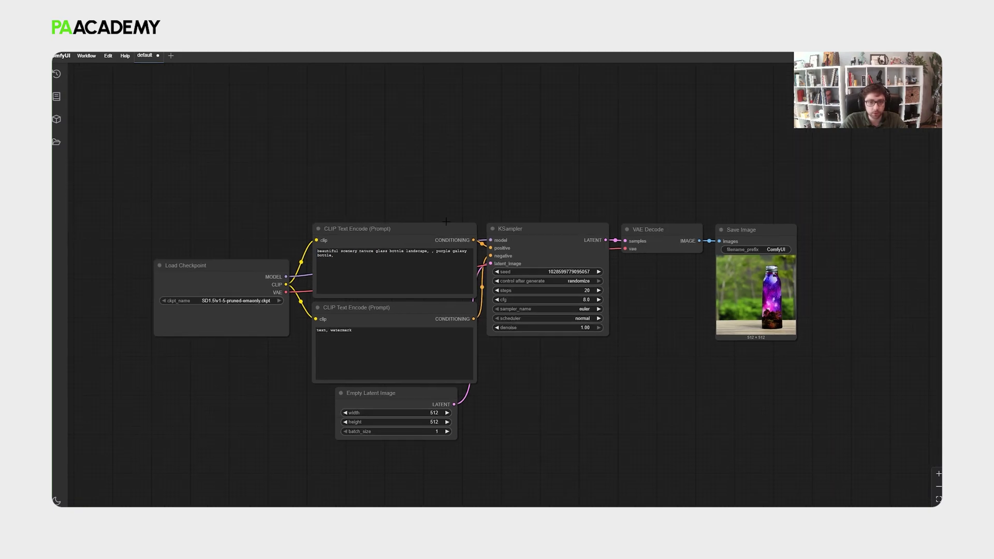
pyautogui.moveTo(445, 227); pyautogui.dragTo(443, 227)
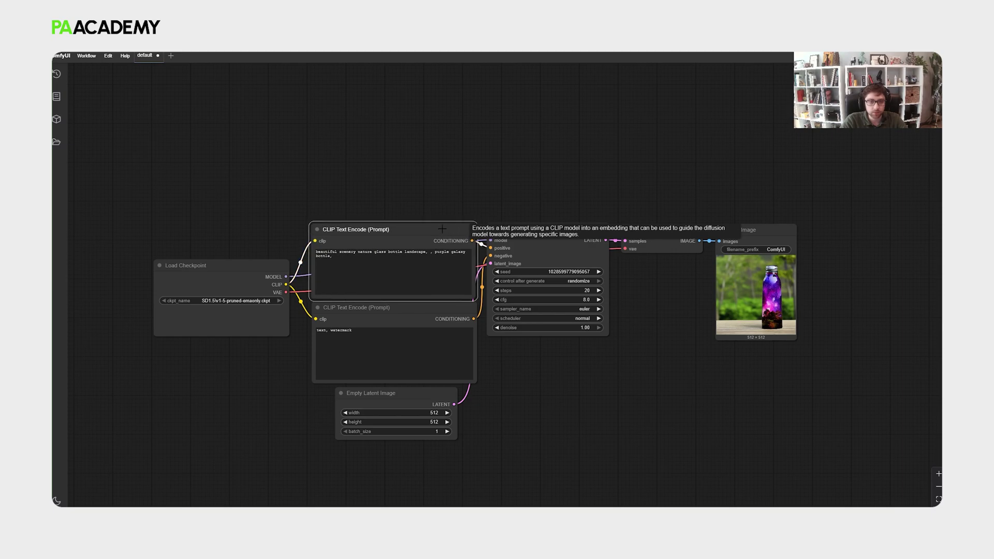
pyautogui.click(464, 208)
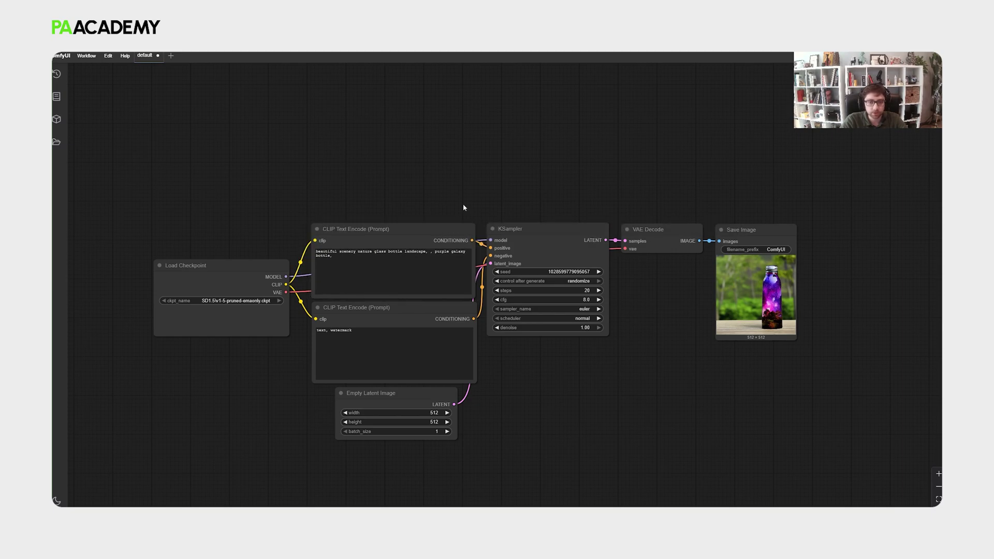
pyautogui.moveTo(463, 208); pyautogui.dragTo(459, 206)
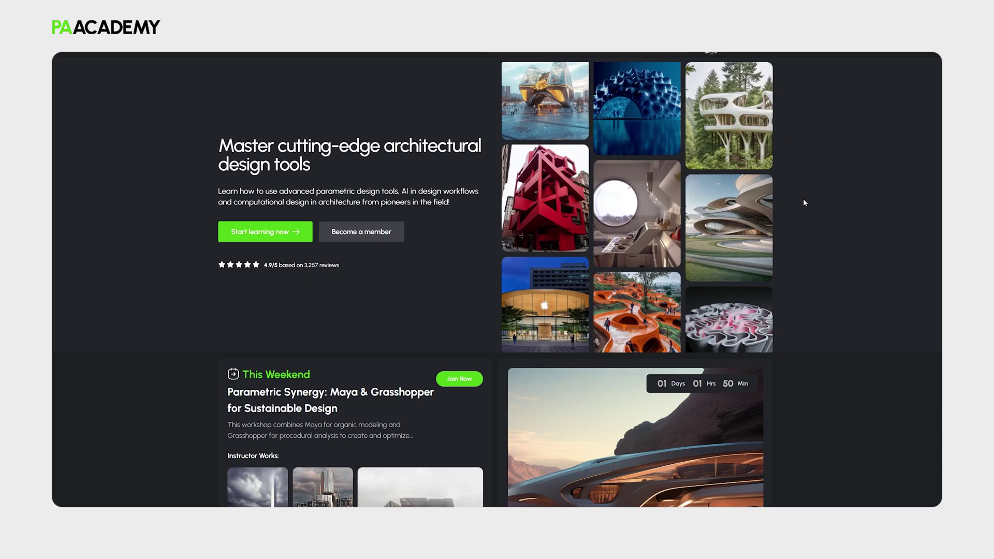
# Step: Browse the PAACADEMY website's home page and its catalogue of upcoming, popular and software-specific courses
pyautogui.scroll(-3, 628, 187)
pyautogui.scroll(-10, 627, 187)
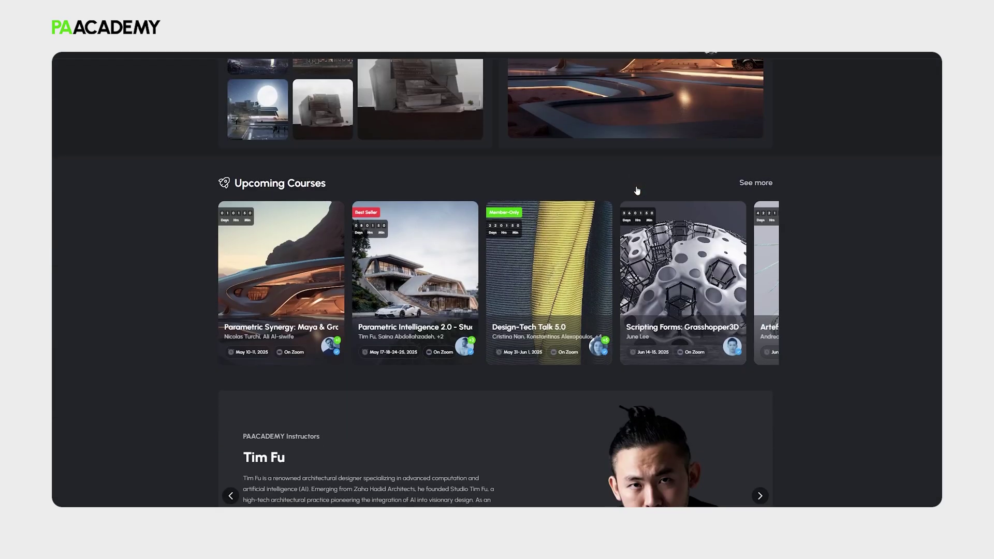
pyautogui.scroll(-2, 636, 190)
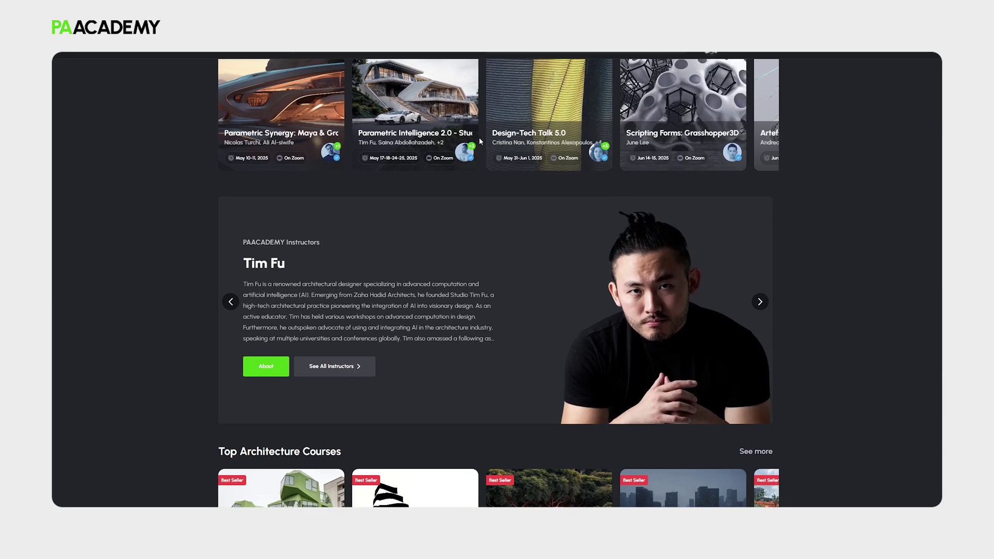
pyautogui.scroll(4, 462, 141)
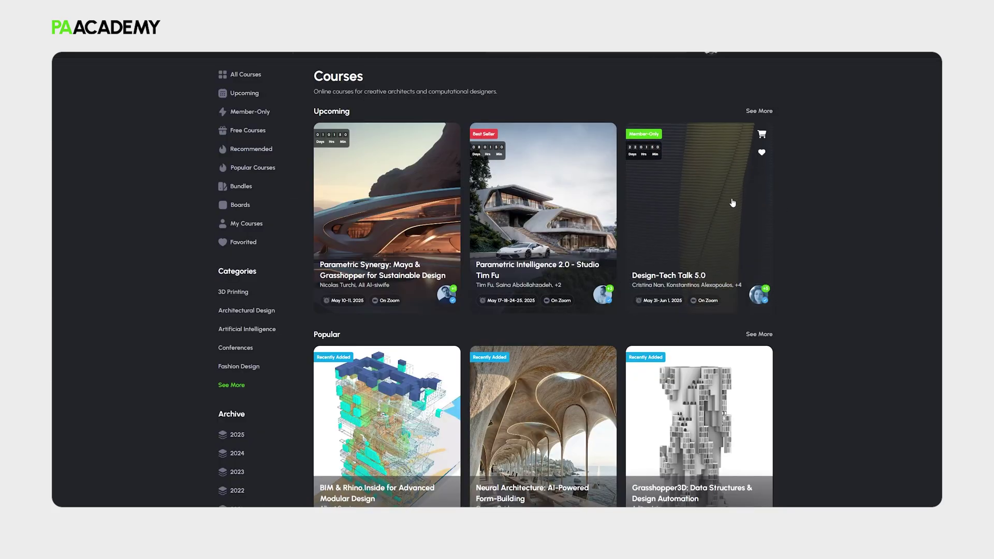
pyautogui.scroll(-5, 732, 219)
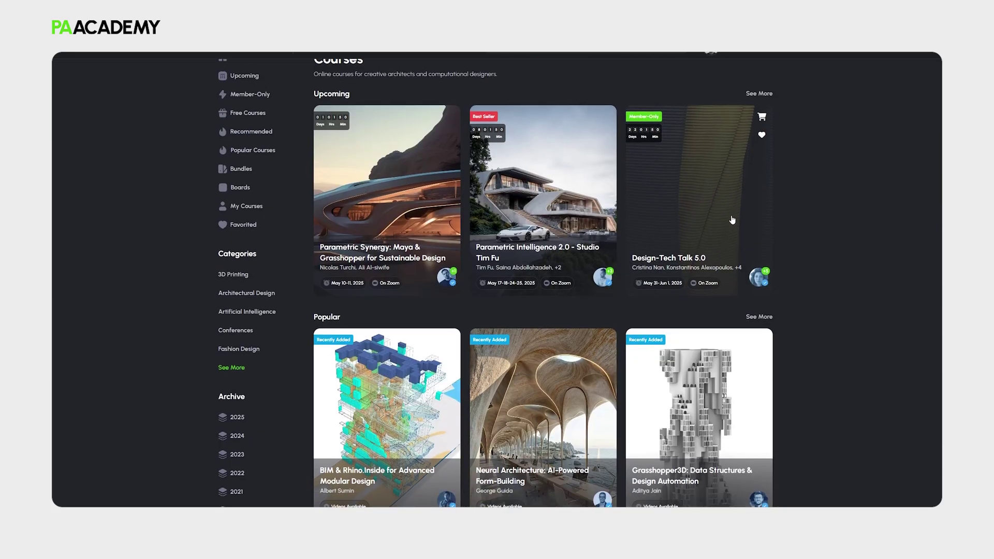
pyautogui.scroll(-5, 731, 220)
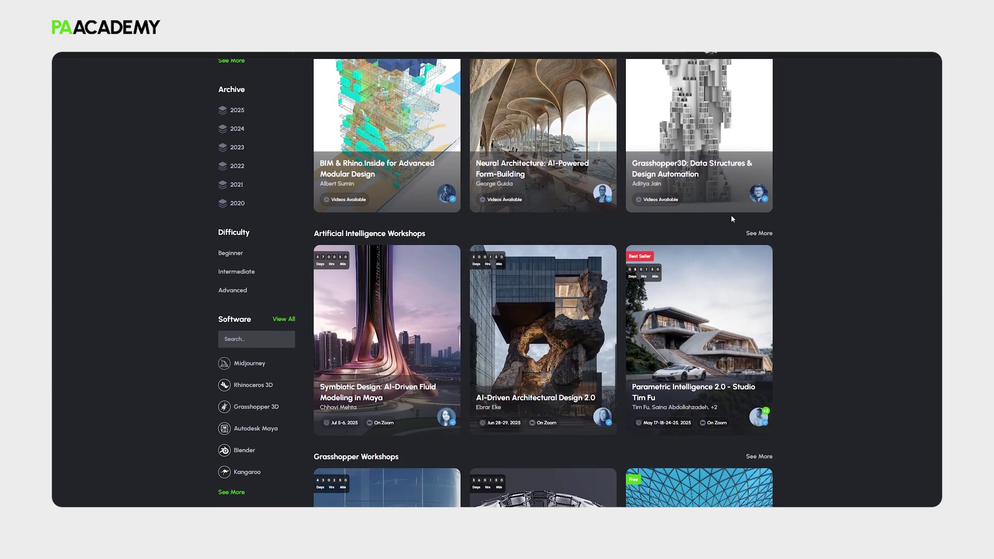
pyautogui.scroll(-8, 731, 218)
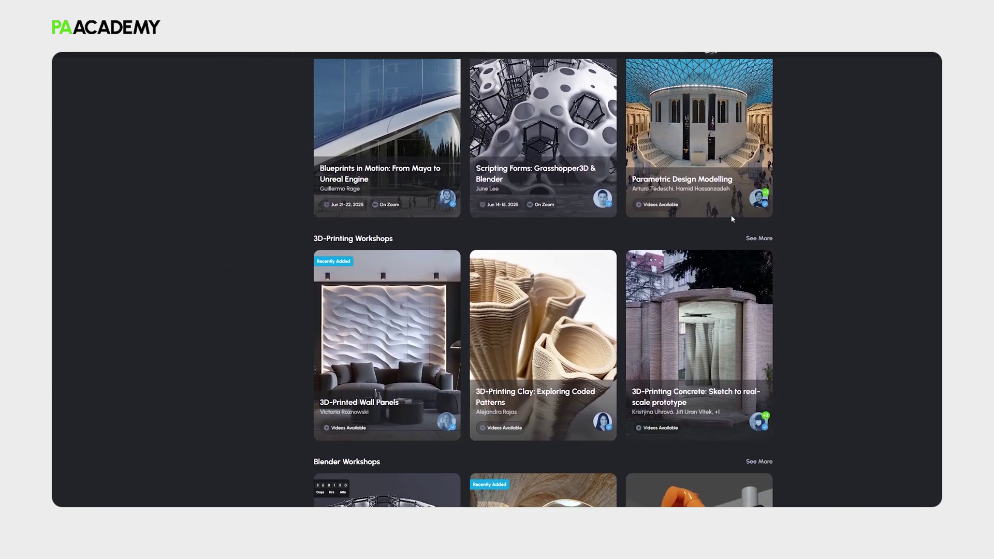